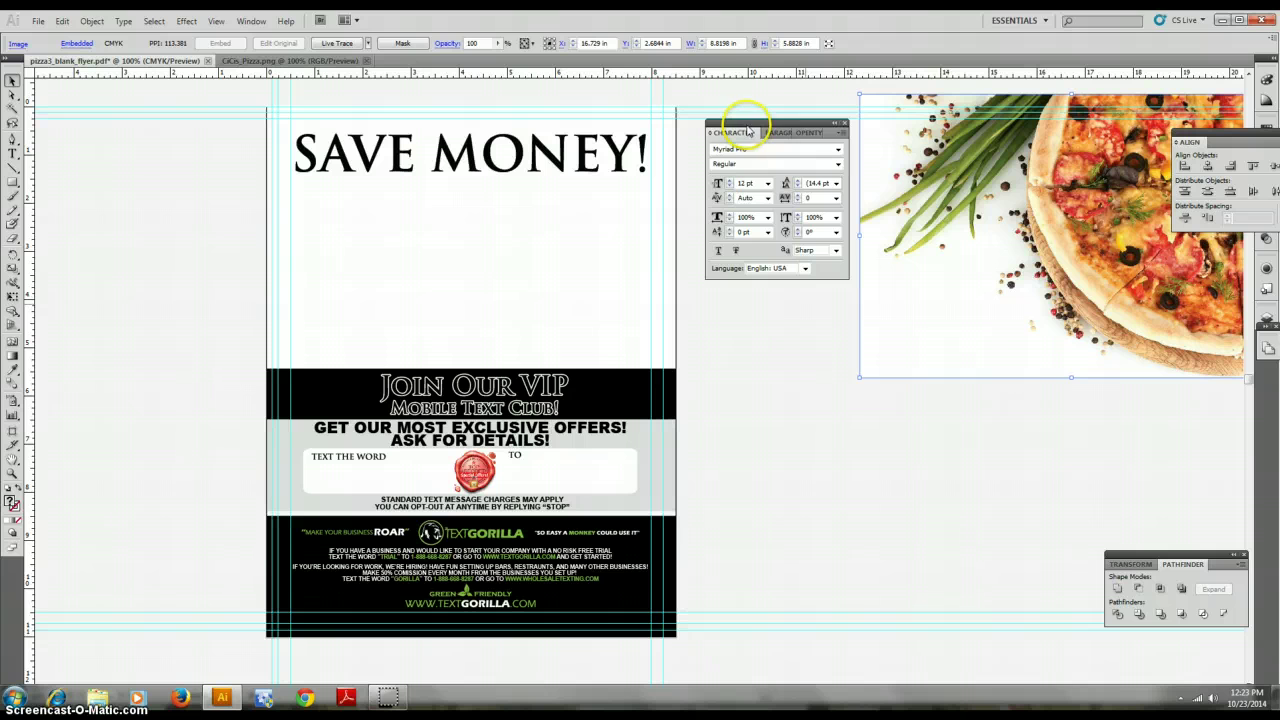
- Move the Character panel away from the pizza image, and reposition the image on the empty canvas beside the flyer
drag(747, 132, 976, 525)
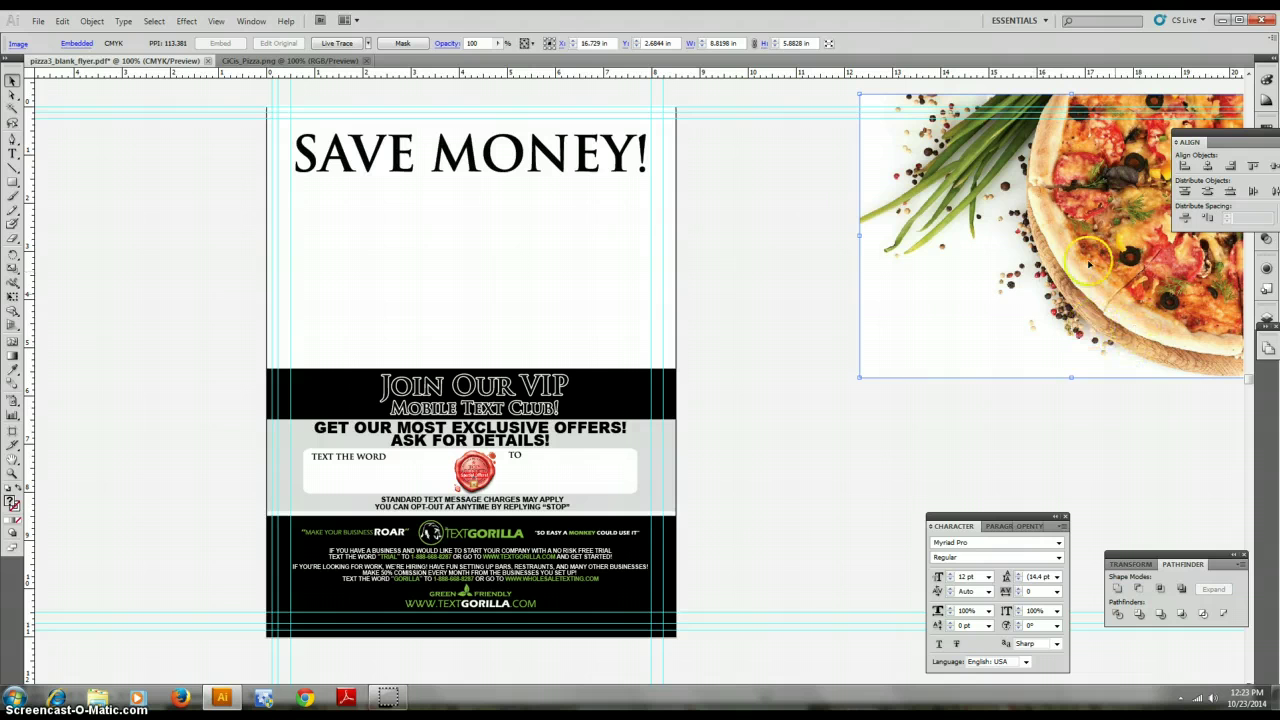
drag(1090, 263, 710, 300)
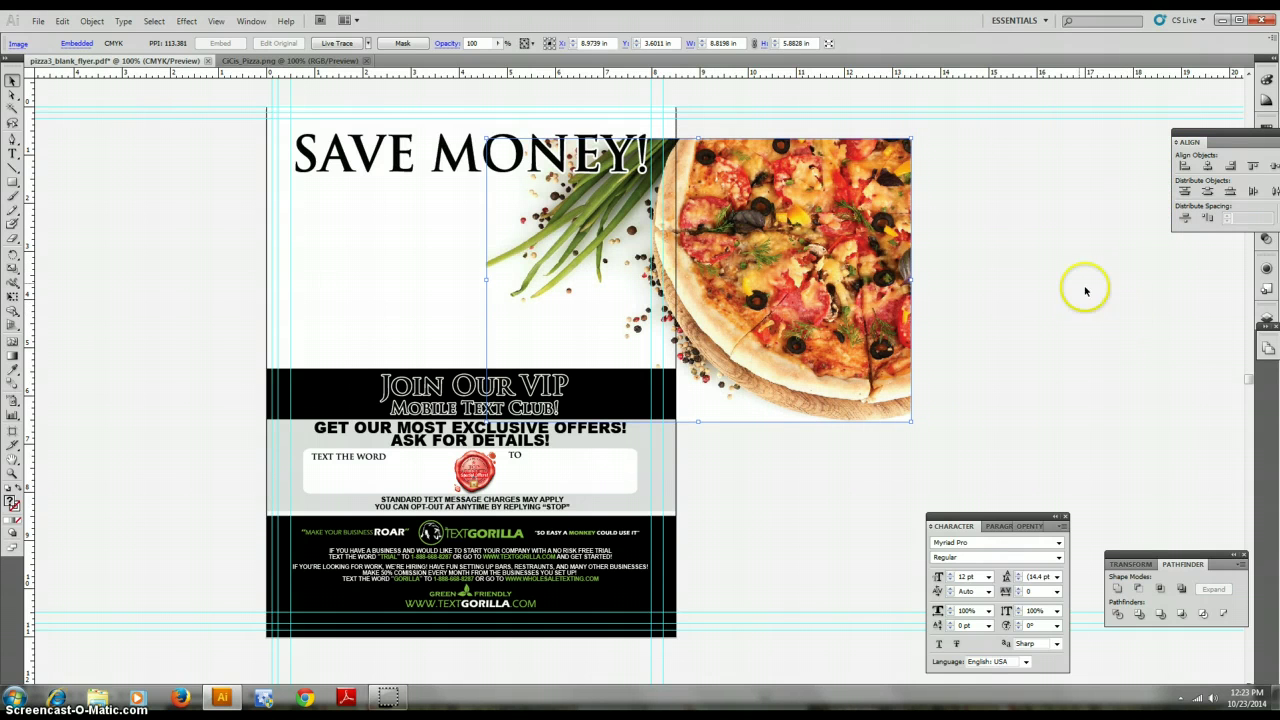
drag(918, 314, 968, 277)
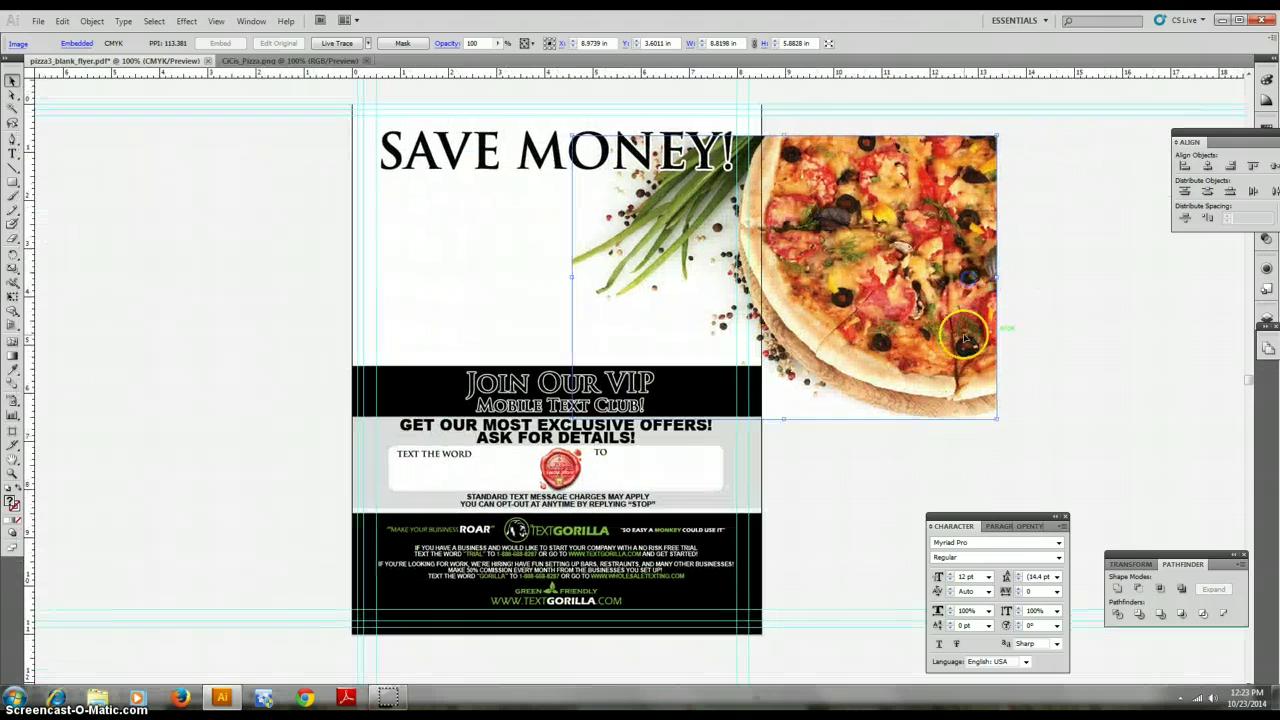
drag(726, 328, 683, 334)
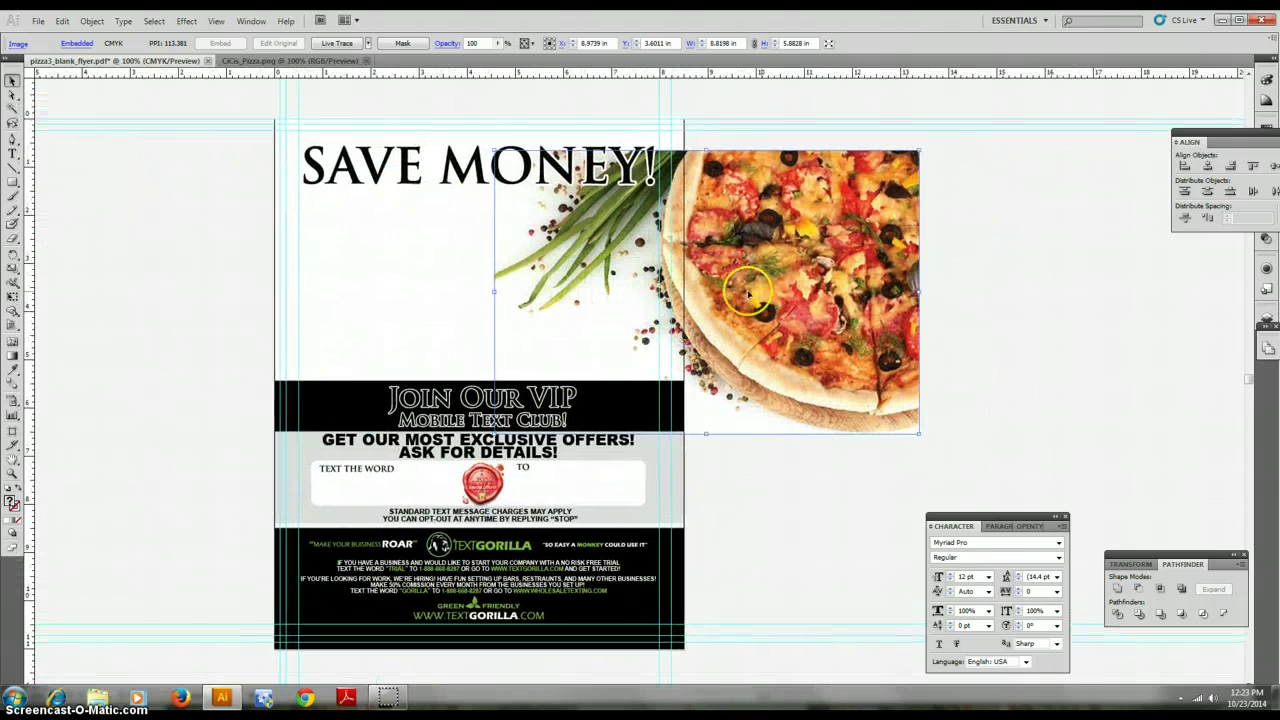
drag(748, 292, 999, 250)
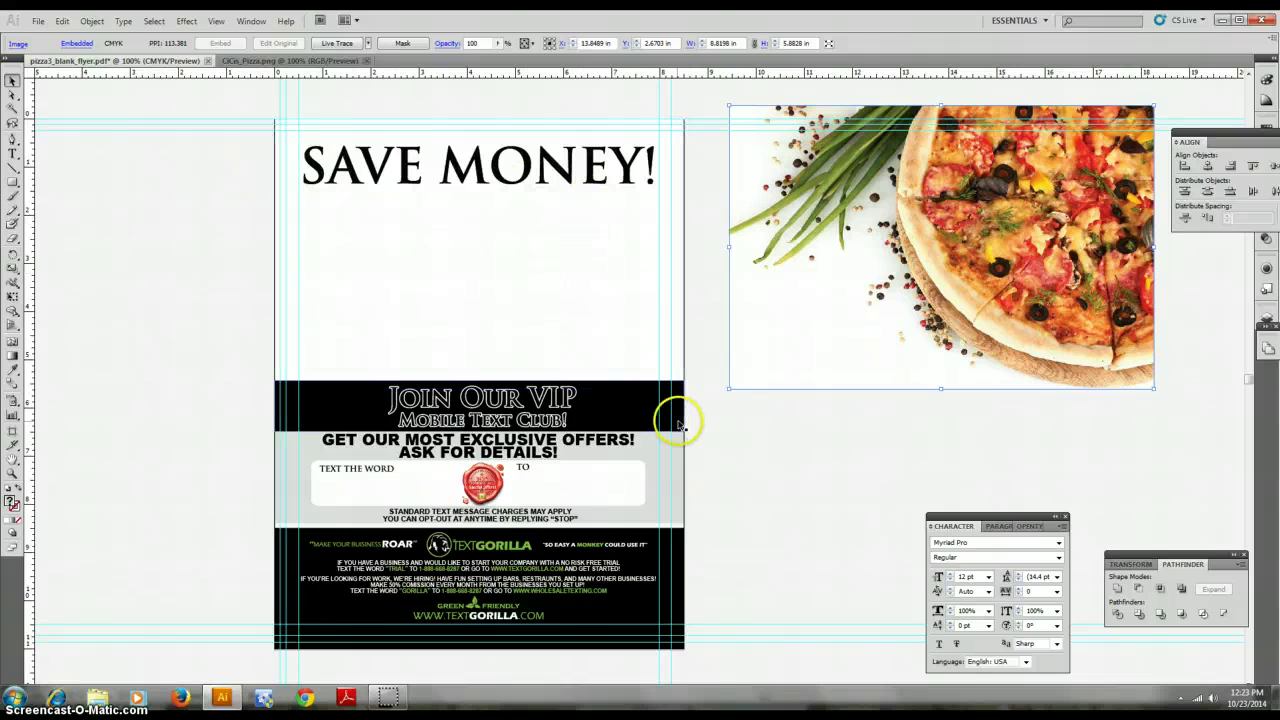
click(589, 366)
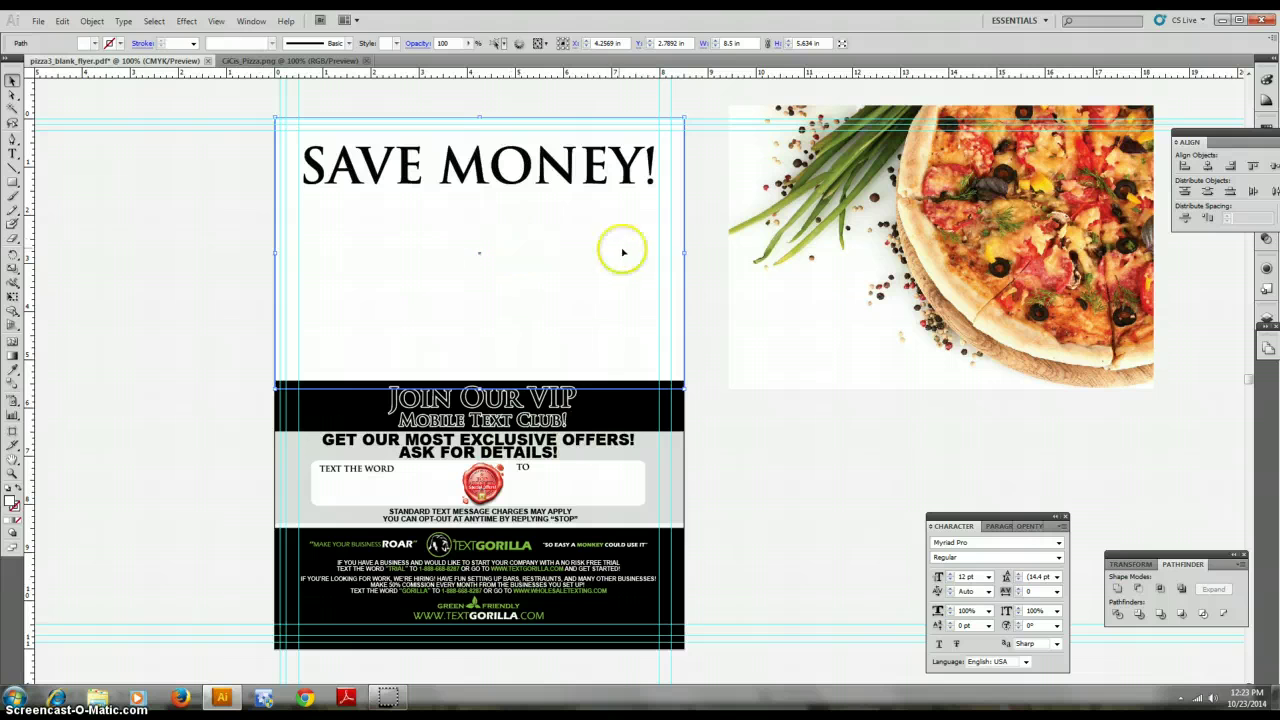
click(915, 200)
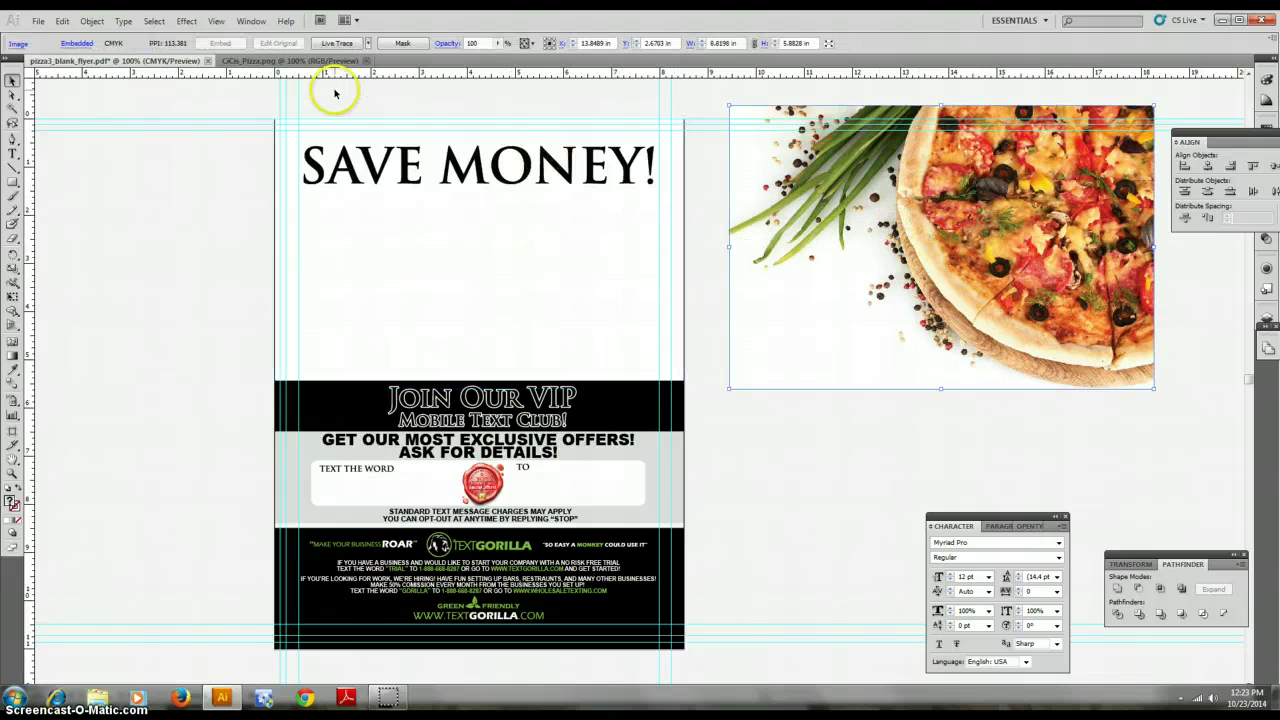
click(92, 21)
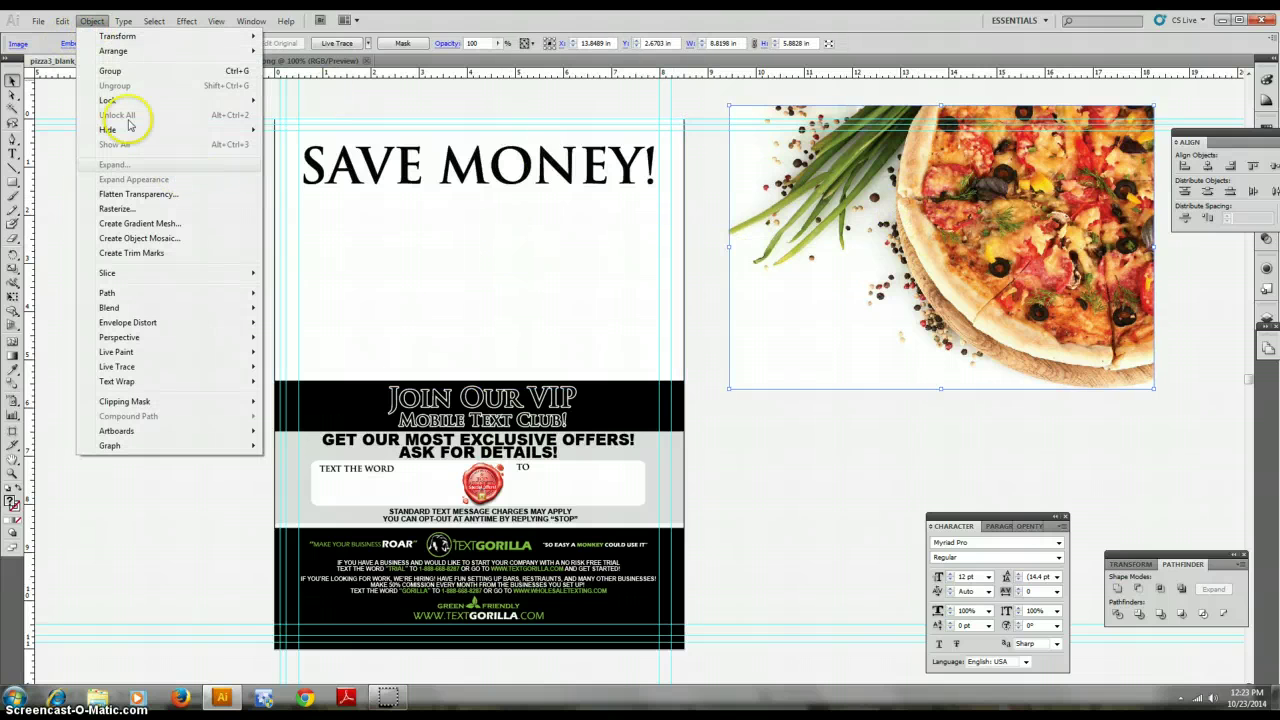
mouse_move(128, 42)
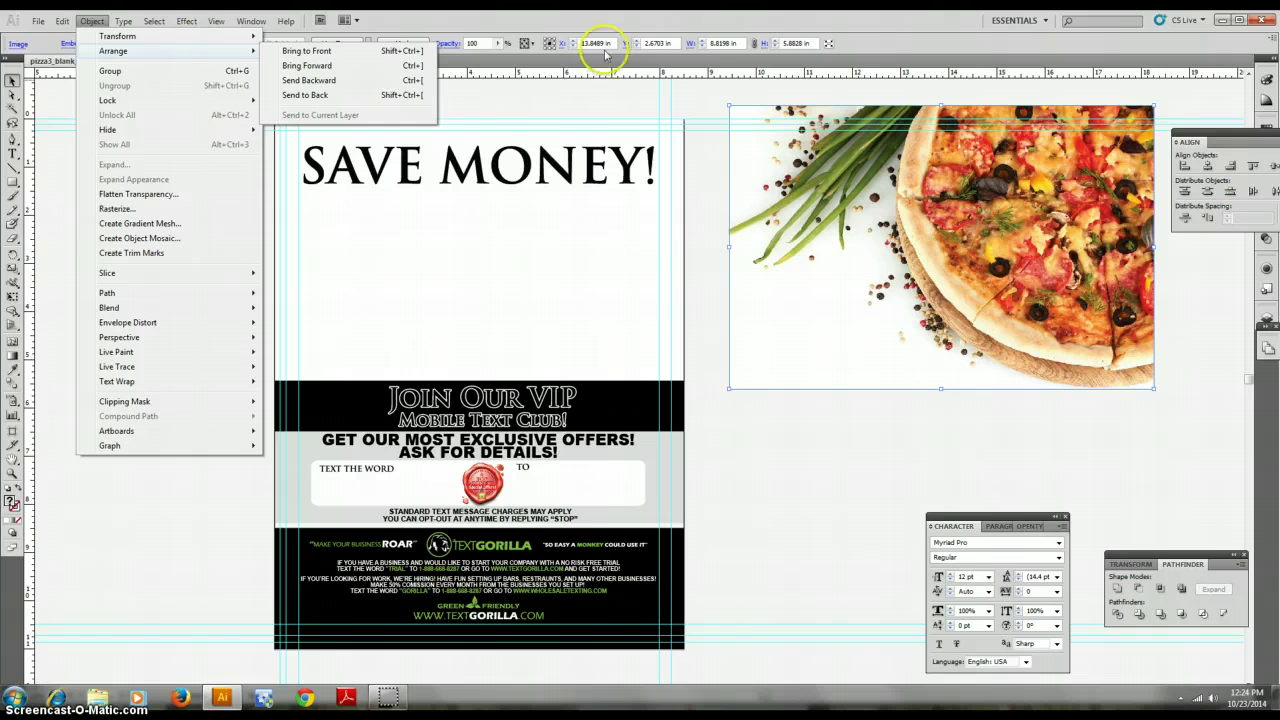
click(894, 478)
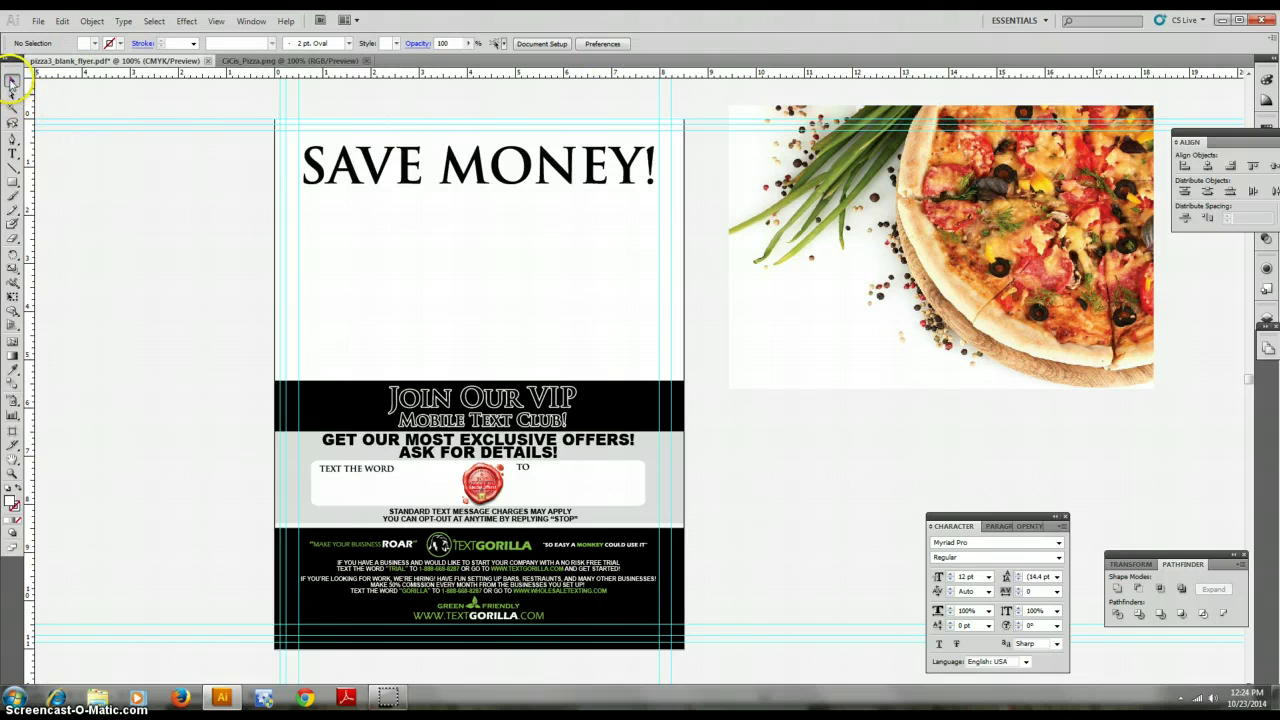
- Bring the pizza image to the front of the stacking order
click(812, 215)
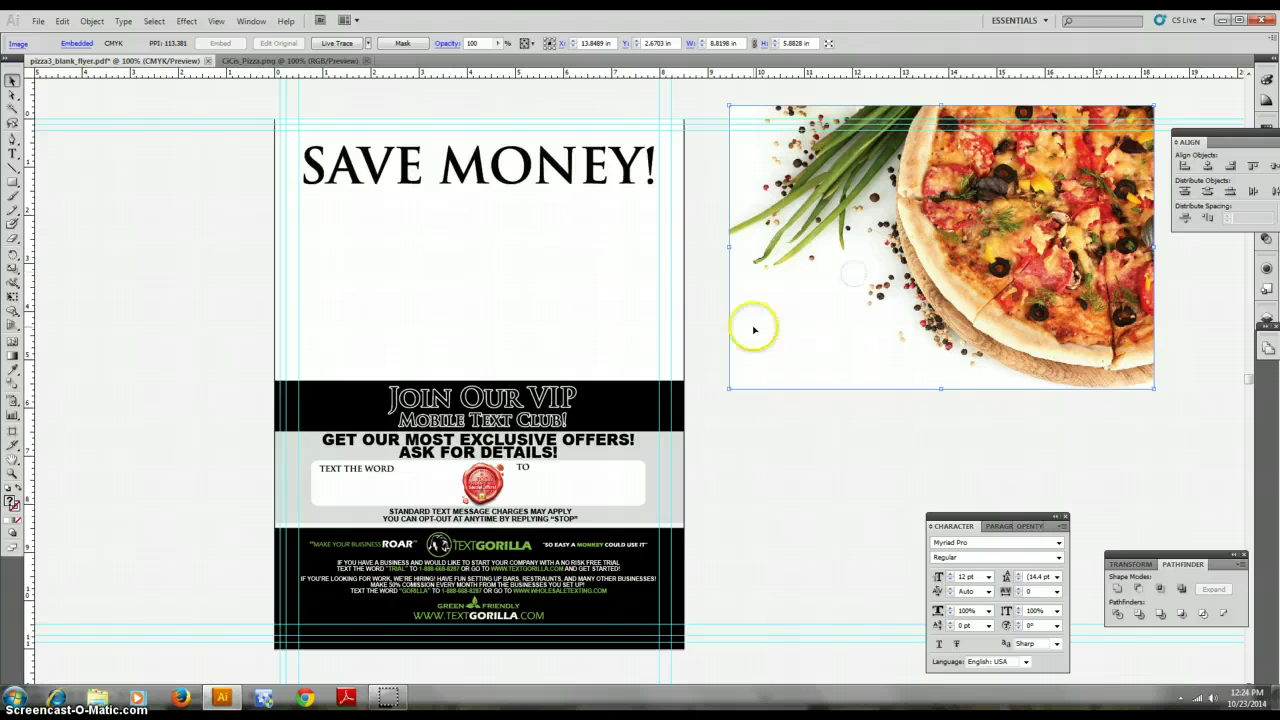
click(92, 22)
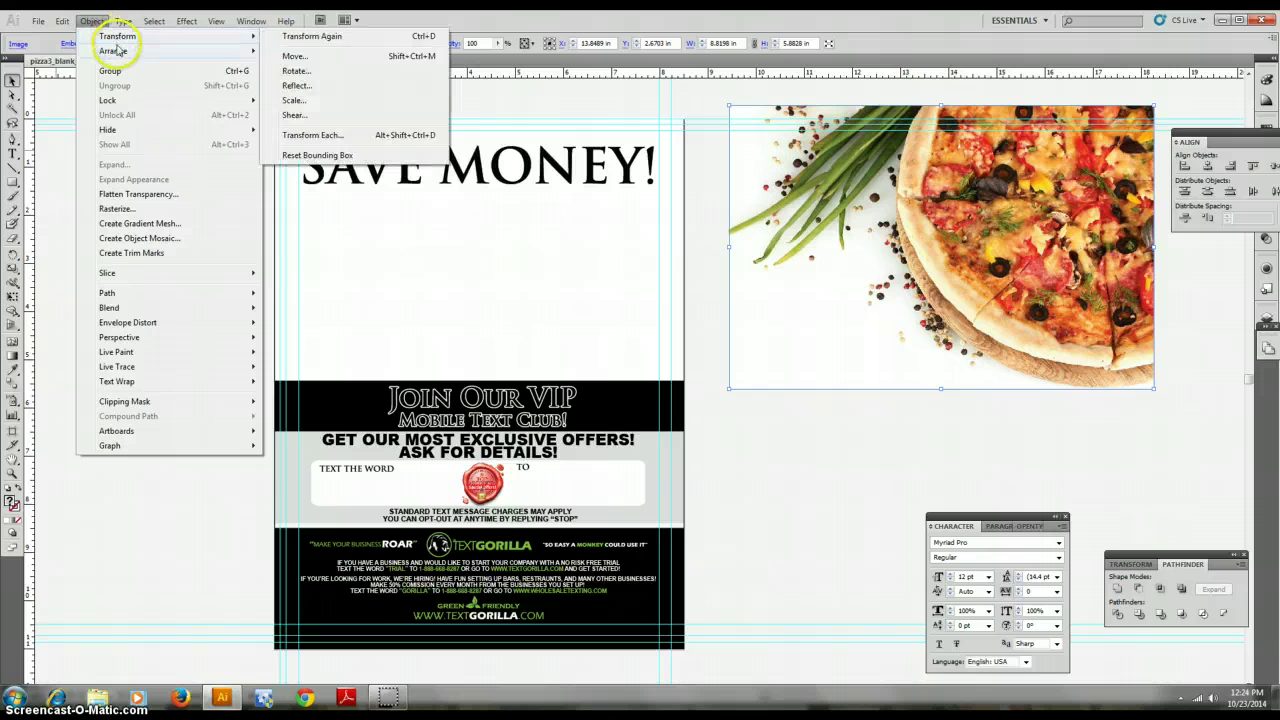
mouse_move(117, 54)
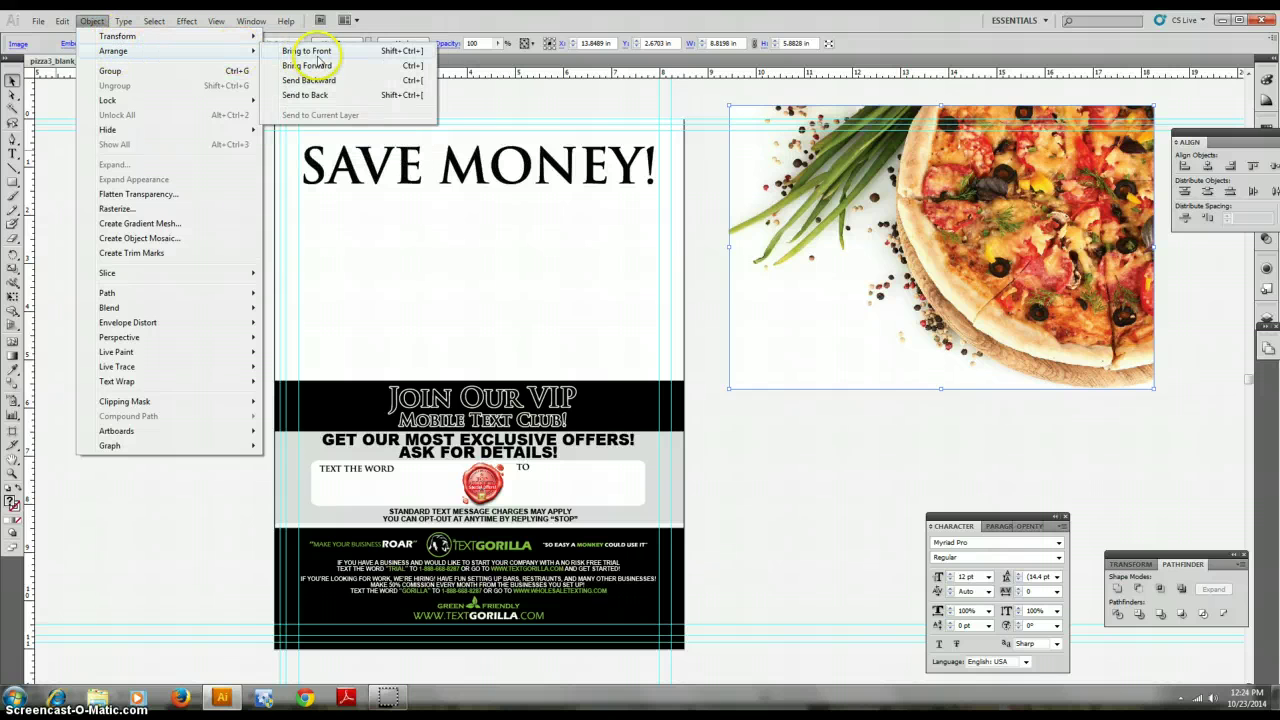
click(307, 51)
click(985, 358)
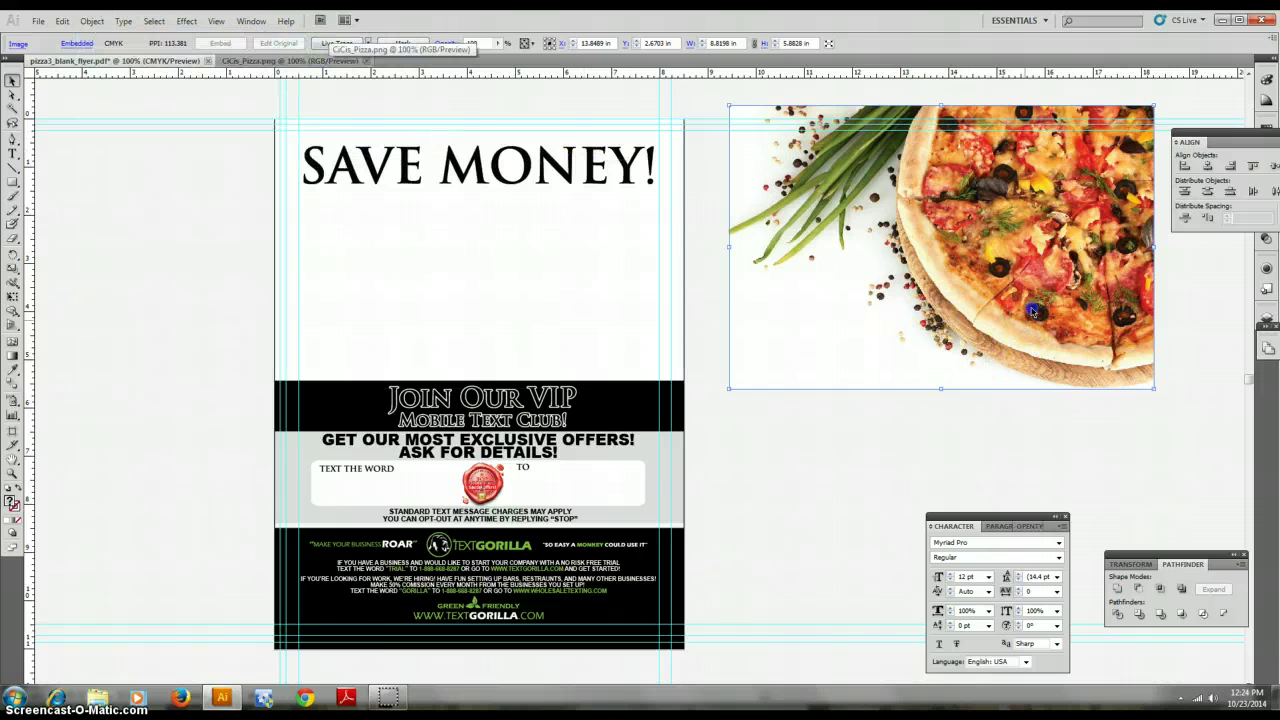
- Move the pizza image over the flyer's upper section and nudge it up and slightly left to cover the page's top edge
drag(1035, 311, 712, 510)
drag(658, 454, 314, 579)
drag(512, 530, 611, 311)
click(904, 284)
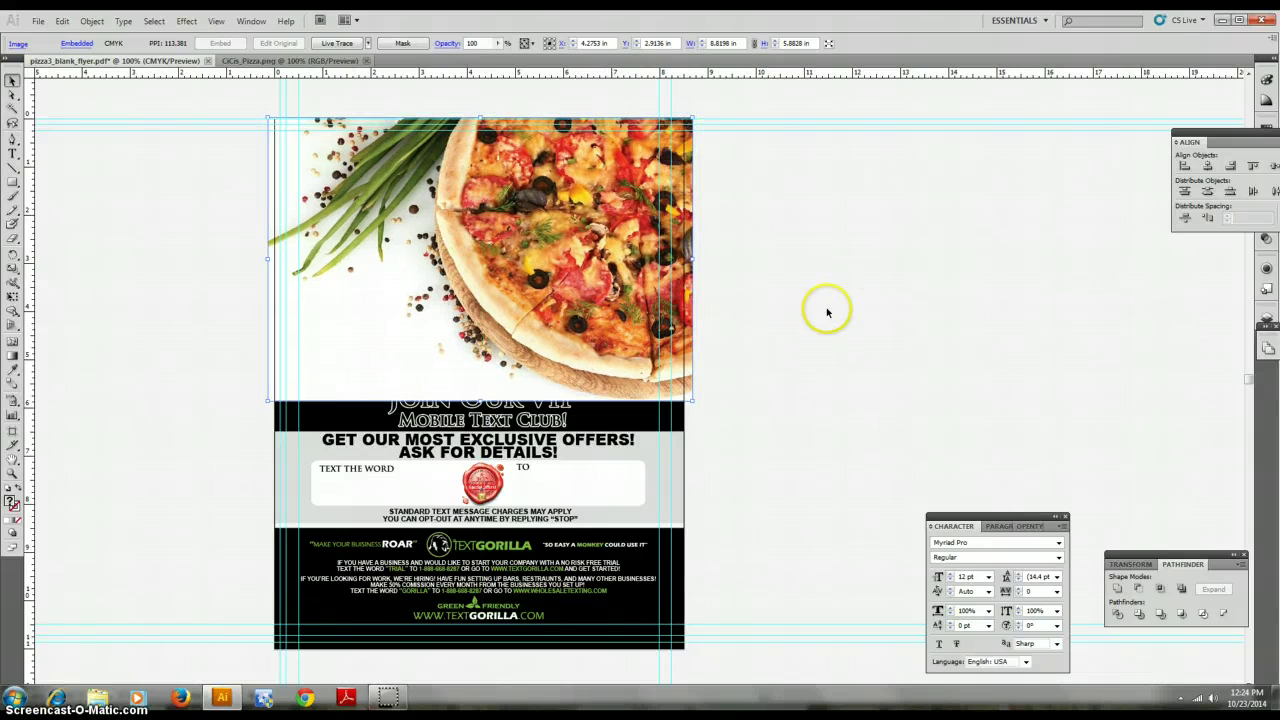
key(Up)
key(Up)
key(Up)
key(Up)
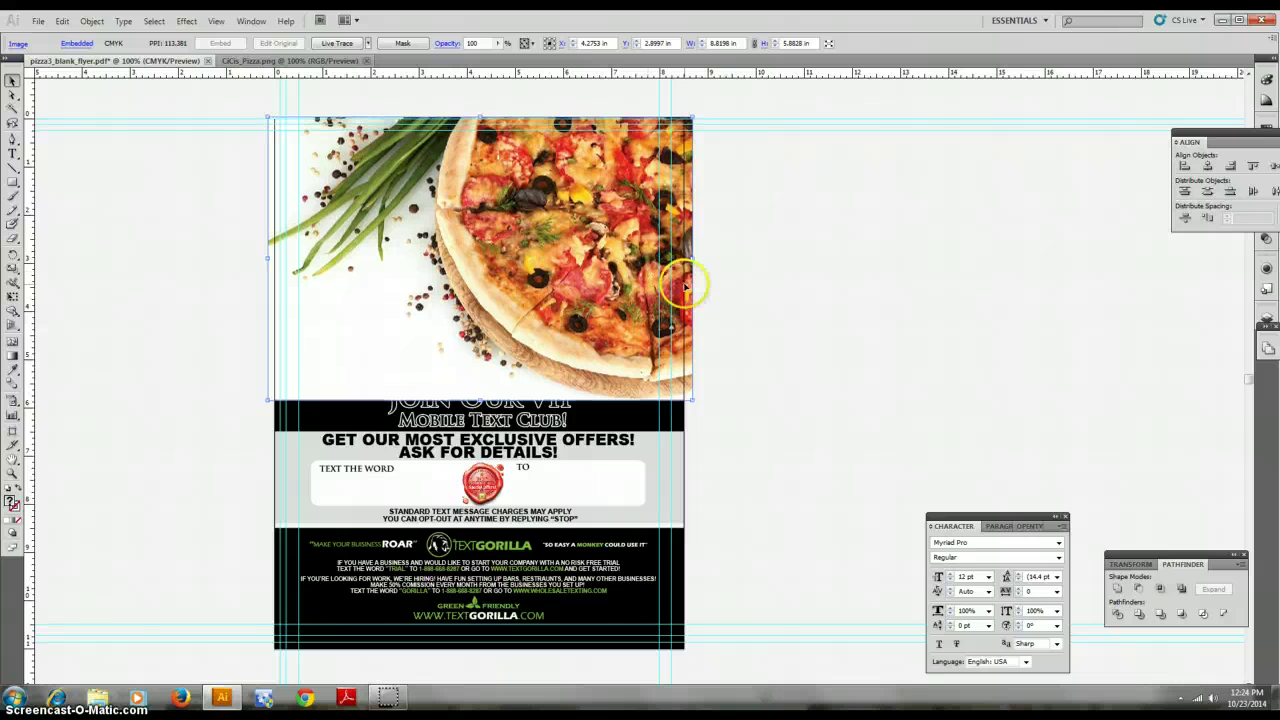
key(Left)
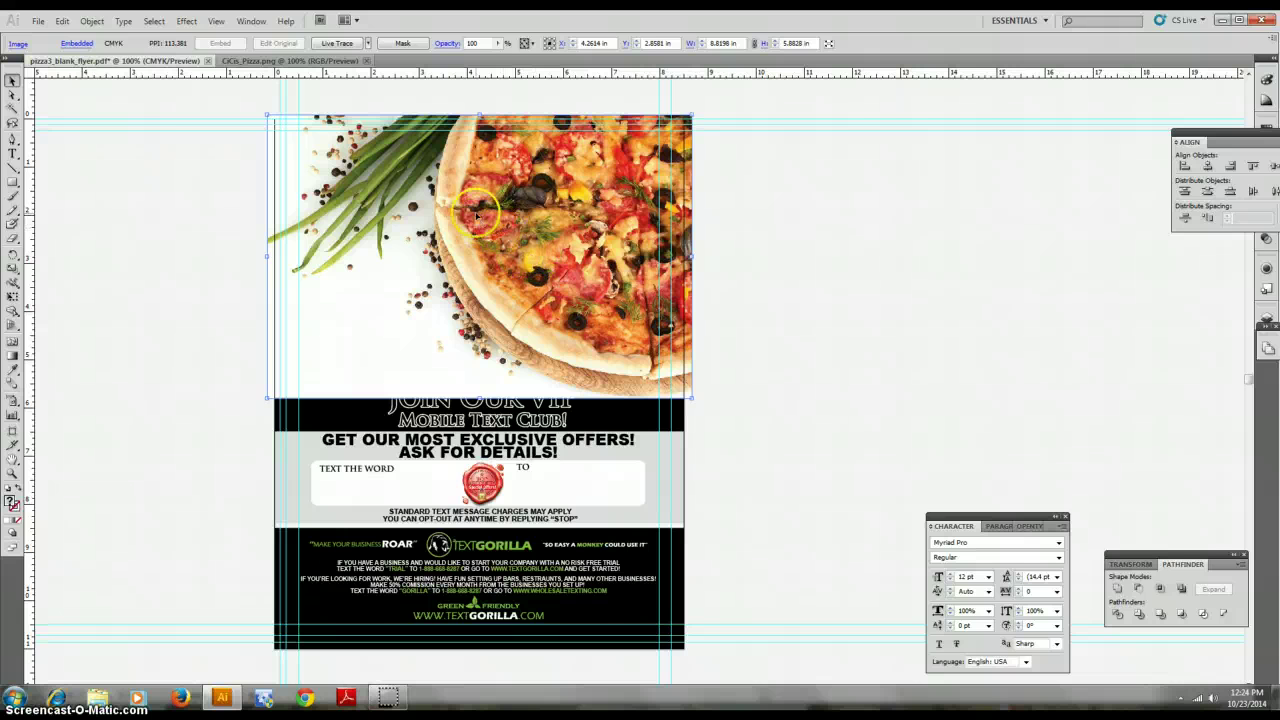
- Shift the pizza image down and sideways until its right edge lines up with the flyer's right edge
drag(510, 225, 546, 224)
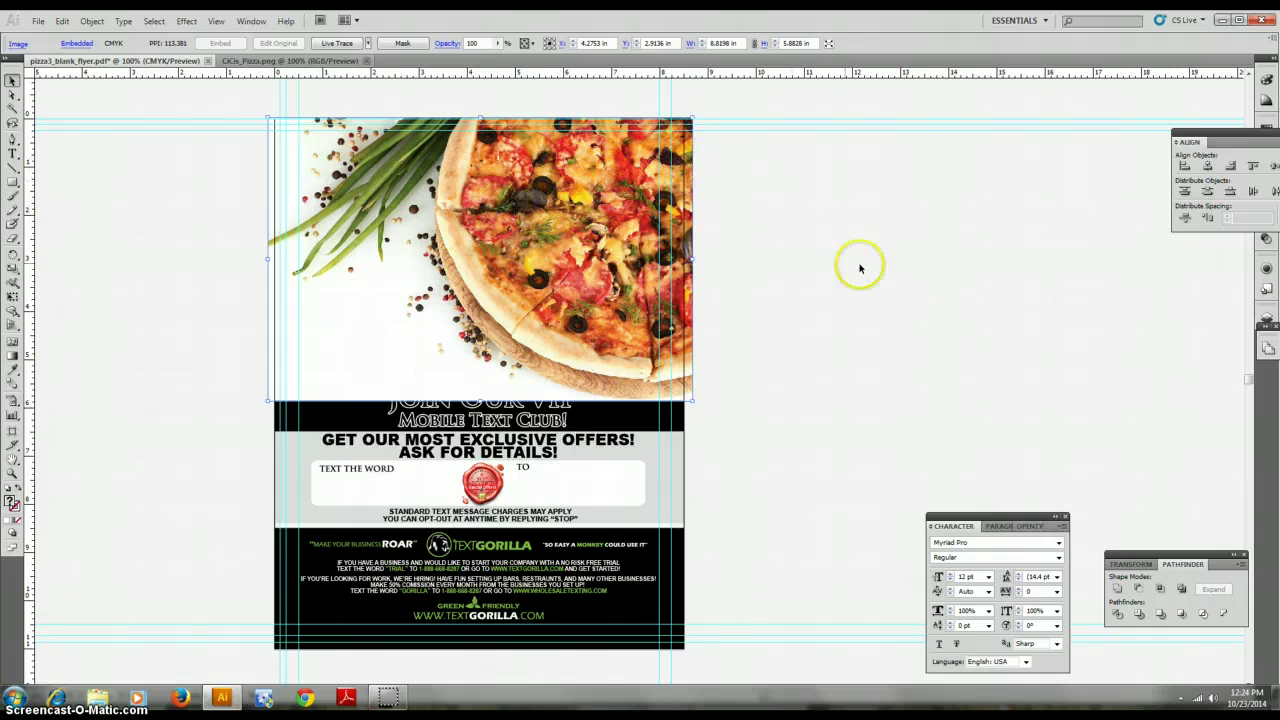
drag(561, 230, 496, 248)
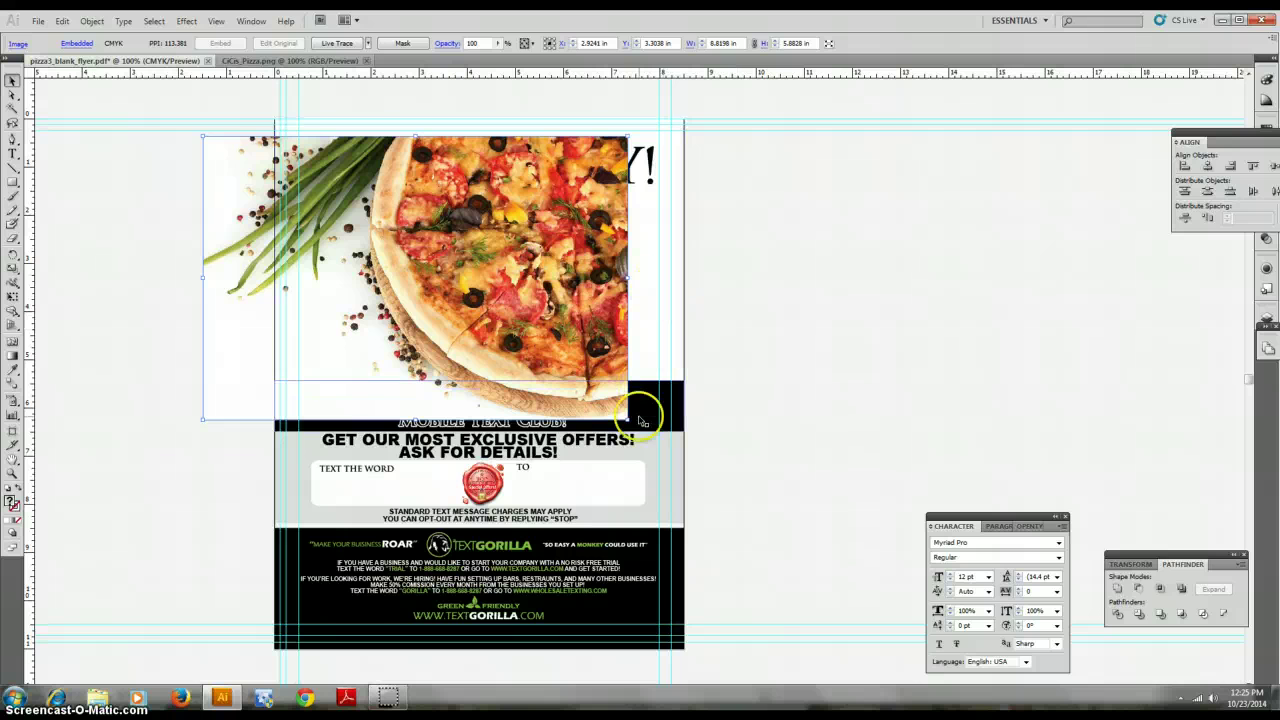
drag(516, 327, 590, 333)
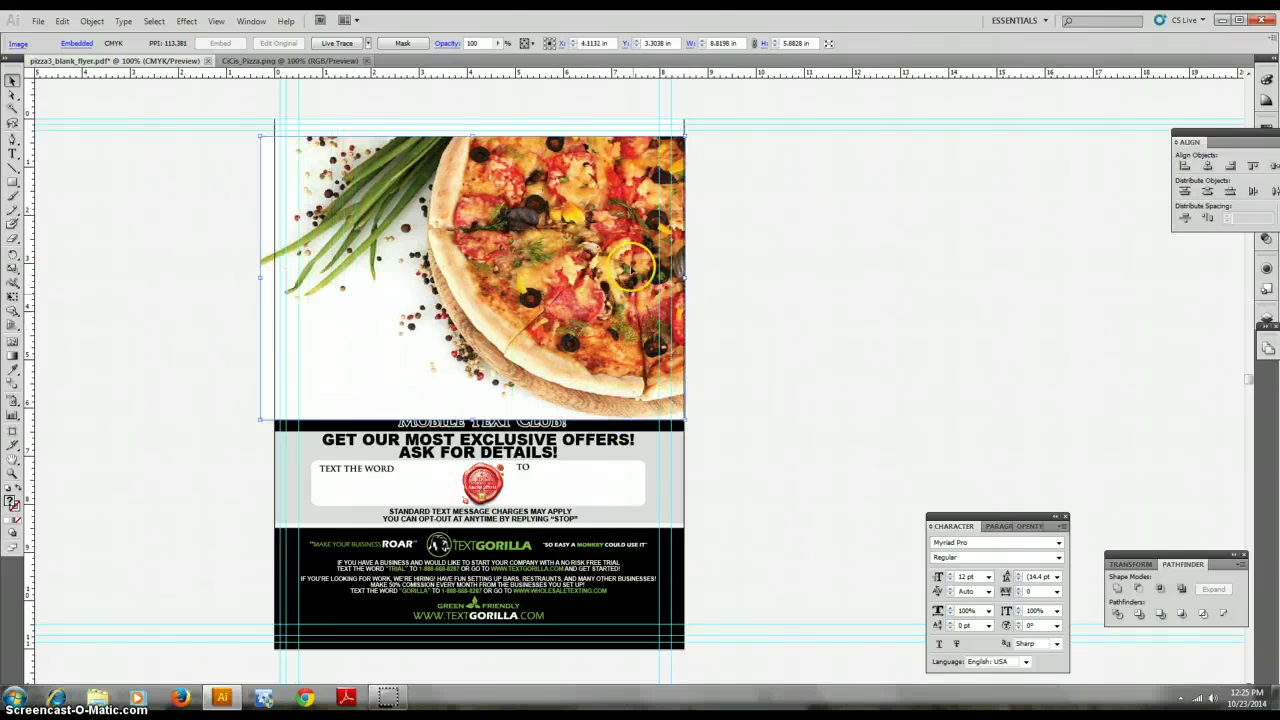
- Scale the pizza image proportionally from its upper-right corner to about 9.36 by 6.25 in, reaching the flyer's top edge
mouse_move(684, 133)
mouse_down()
mouse_move(666, 129)
mouse_move(686, 131)
mouse_up()
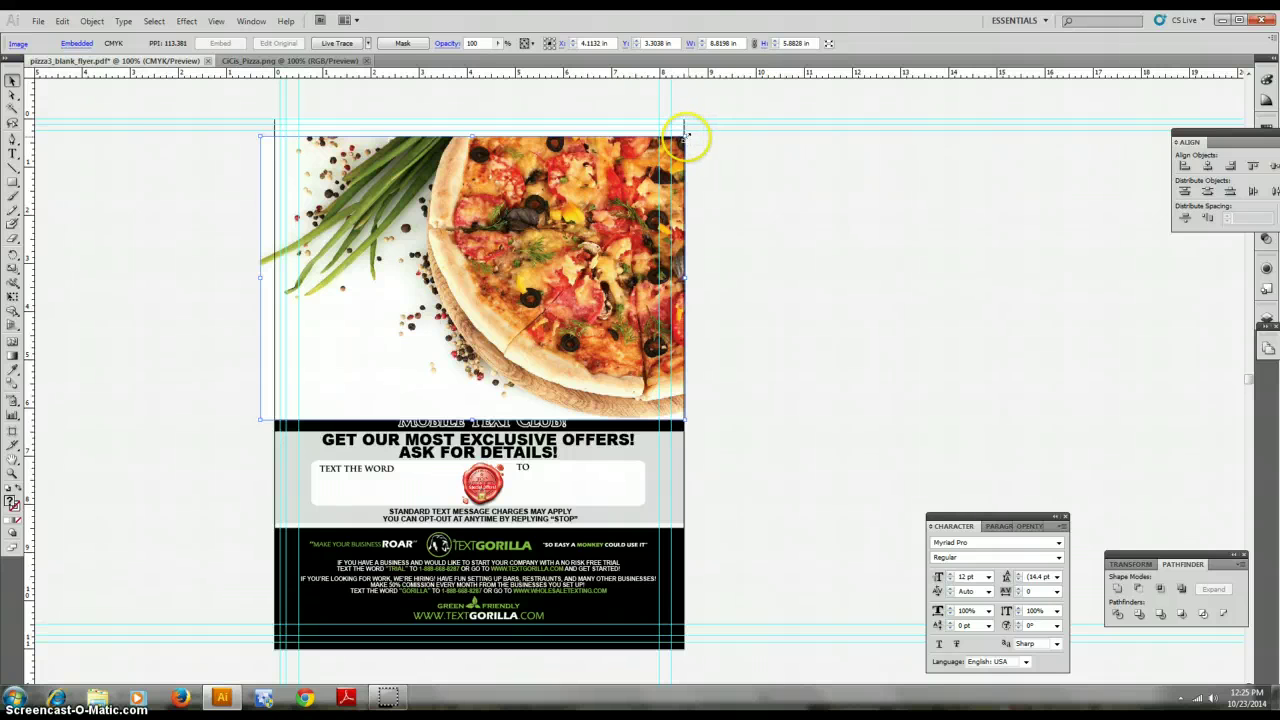
drag(686, 133, 529, 240)
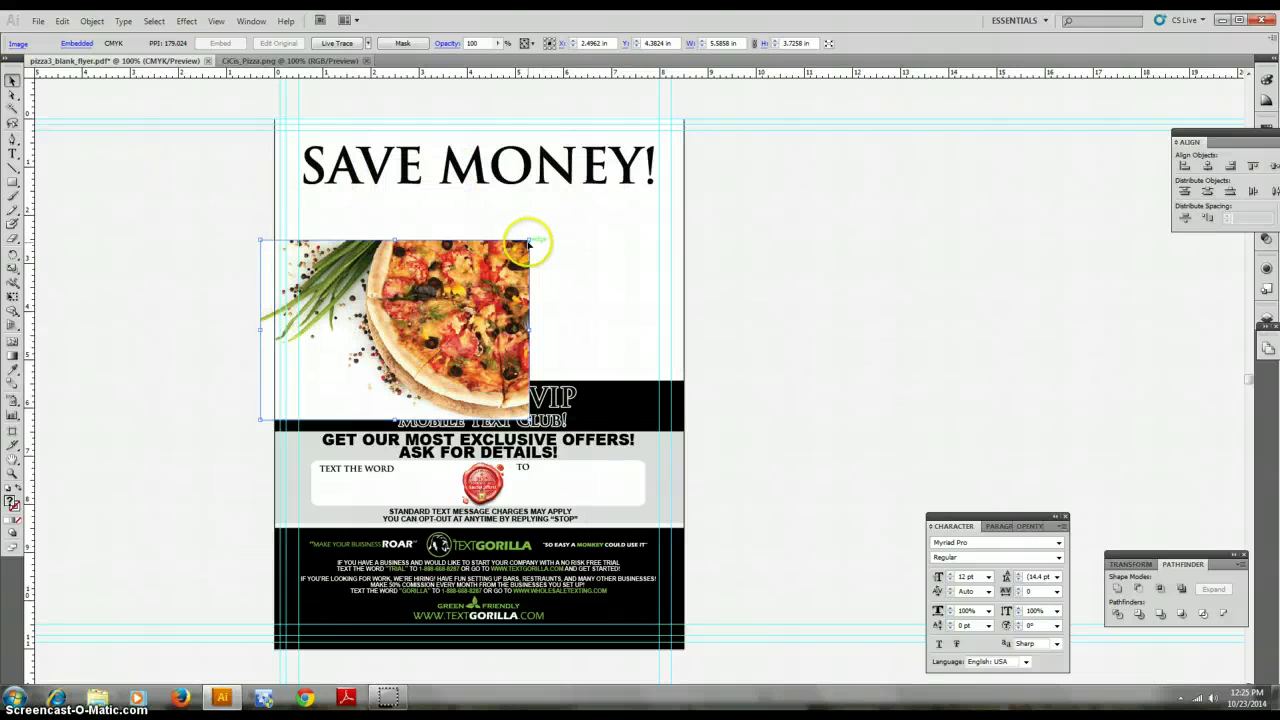
drag(529, 240, 719, 120)
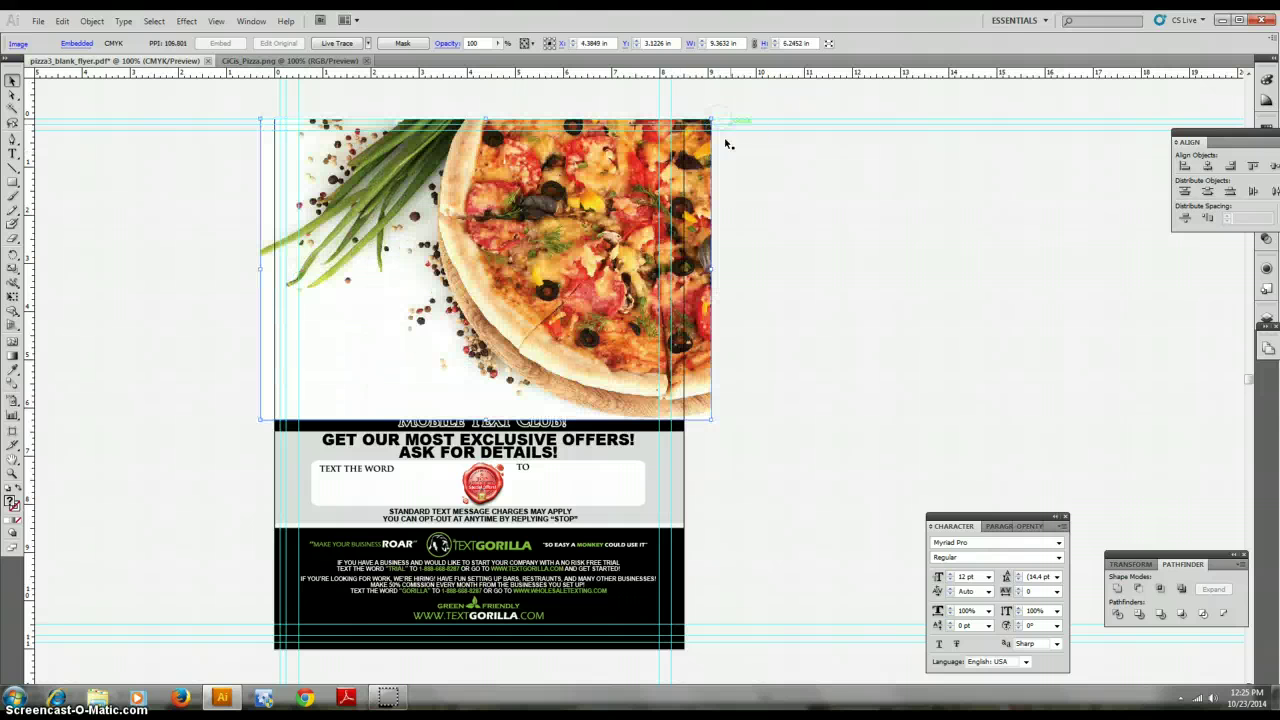
- Position the enlarged pizza image at about X 3.98 in, Y 3.07 in, so it overlaps the flyer's top and side edges
drag(648, 194, 628, 193)
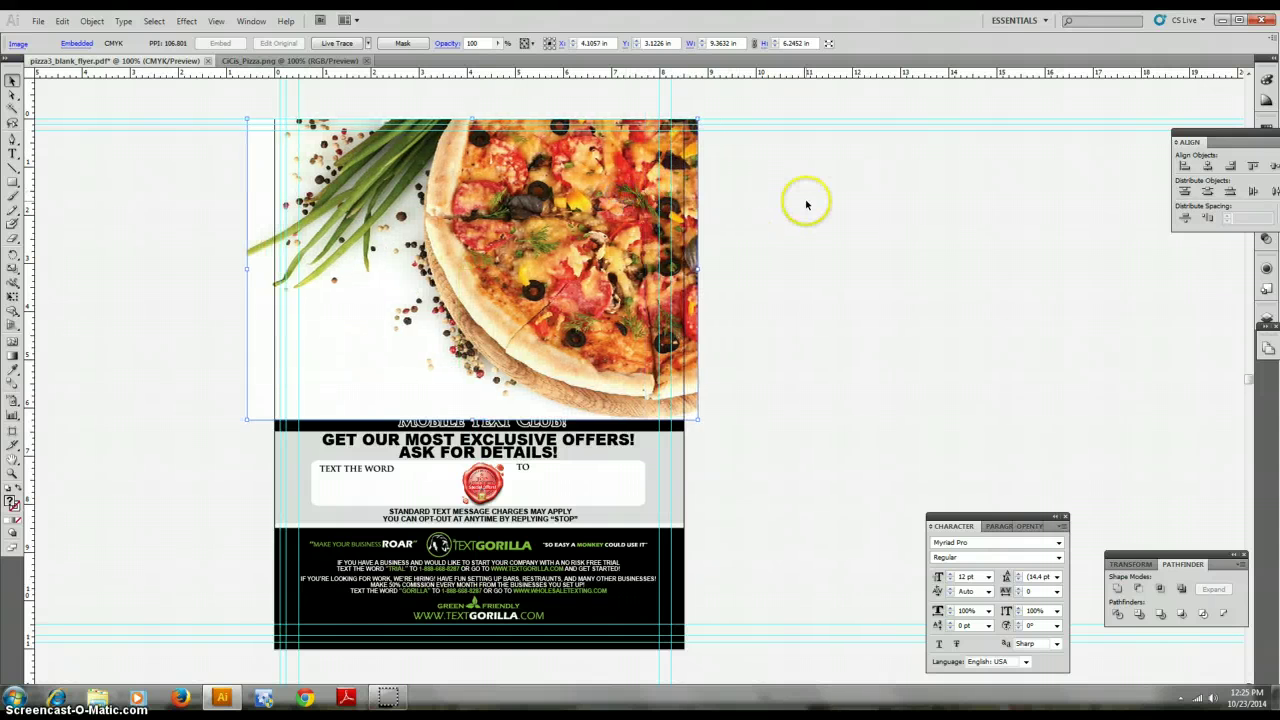
key(Left)
key(Left)
key(Left)
key(Left)
key(Left)
key(Left)
key(Left)
key(Left)
key(Left)
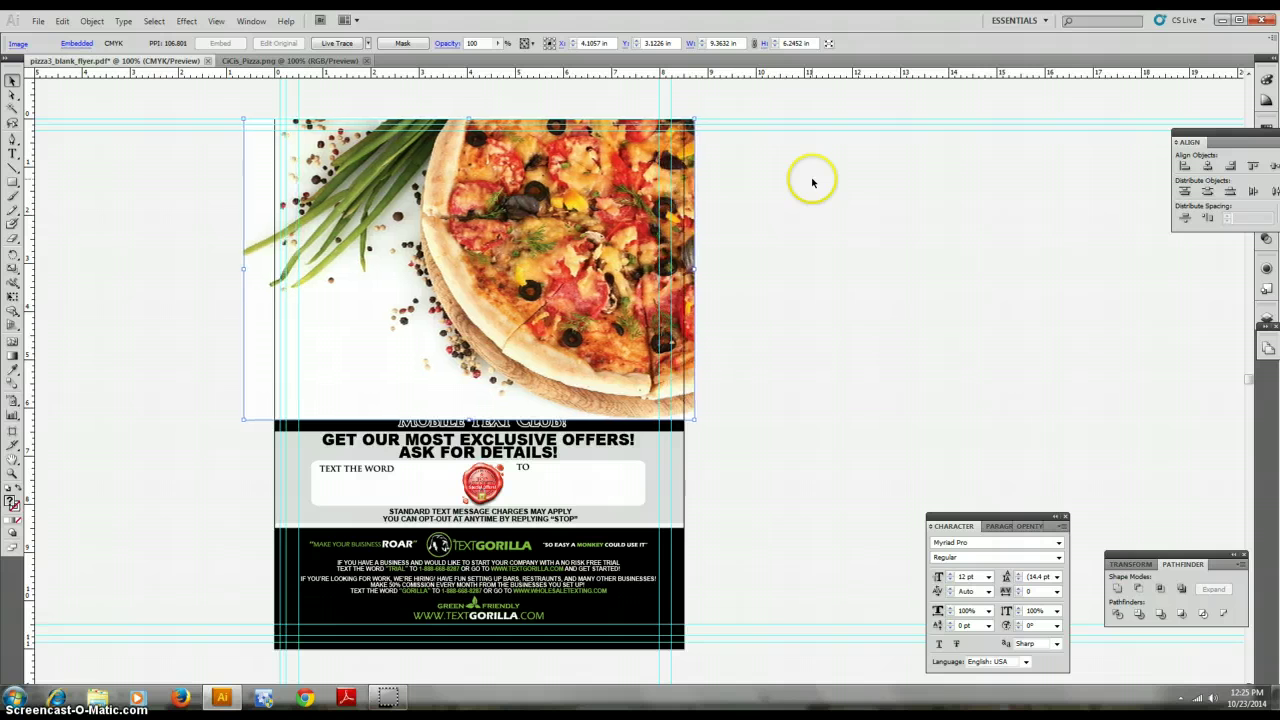
key(Up)
key(Up)
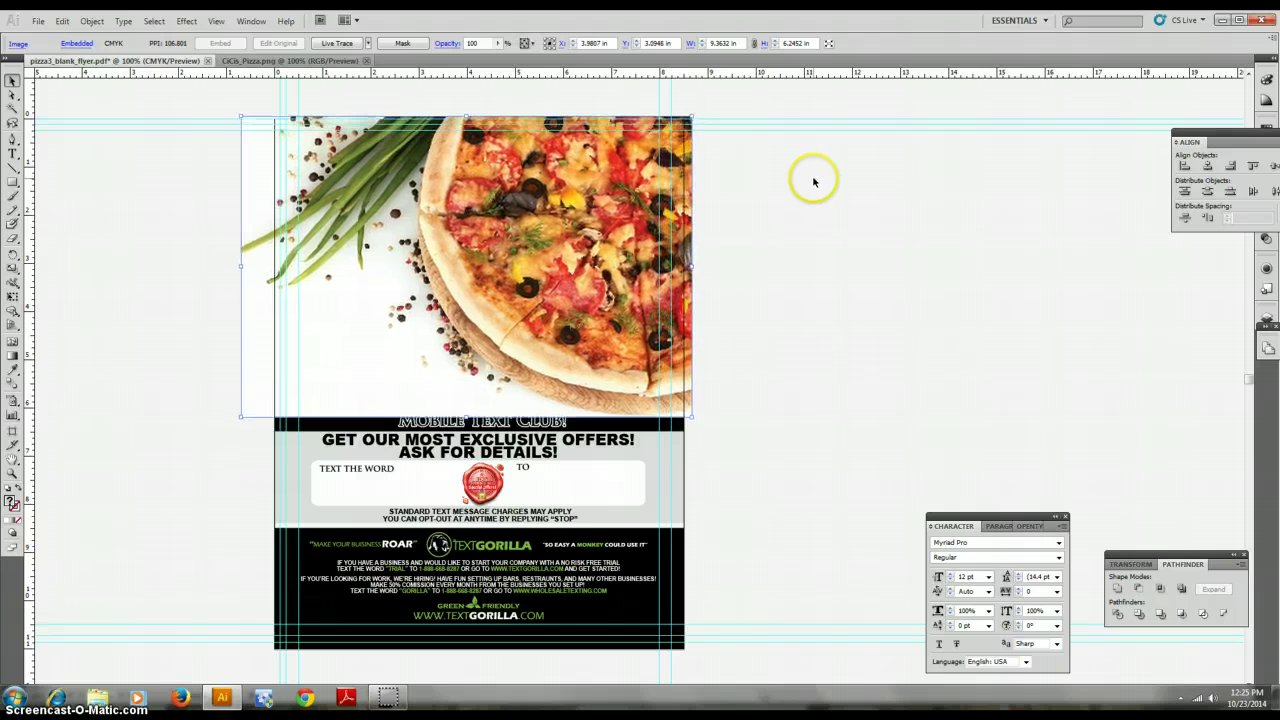
key(Up)
key(Up)
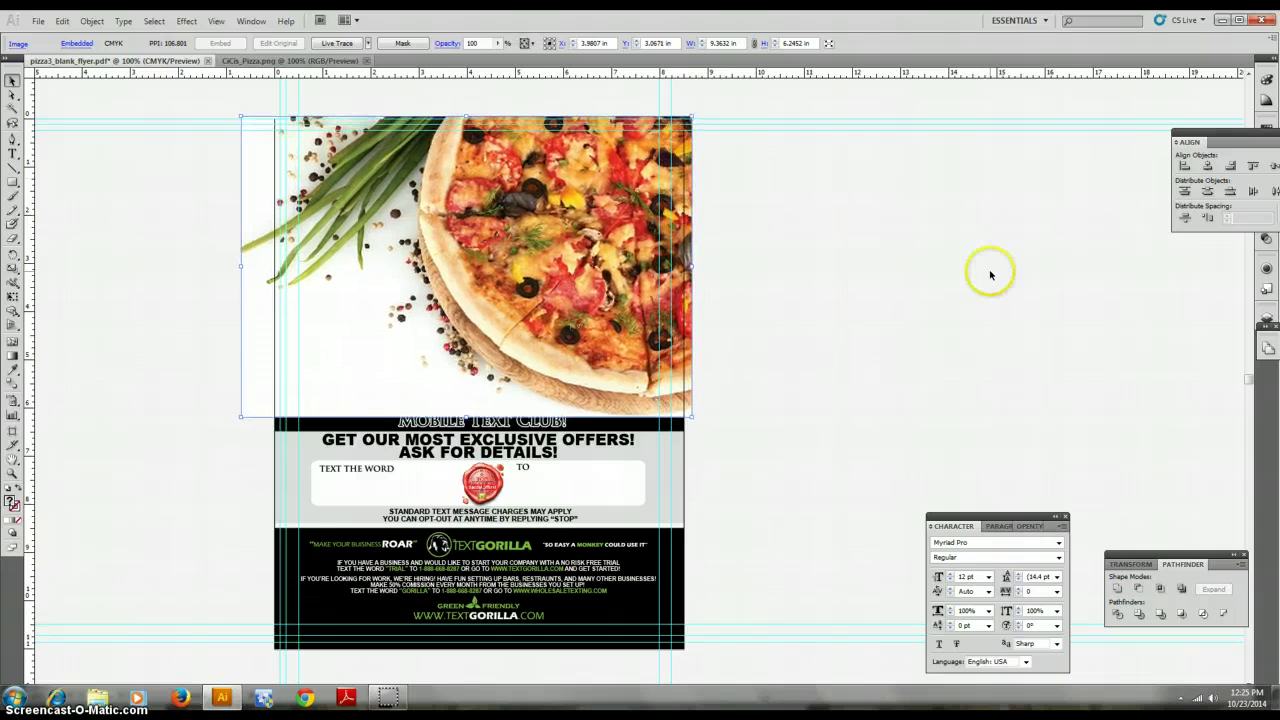
- Send the pizza image to the back of the stacking order and deselect it
click(90, 22)
mouse_move(114, 50)
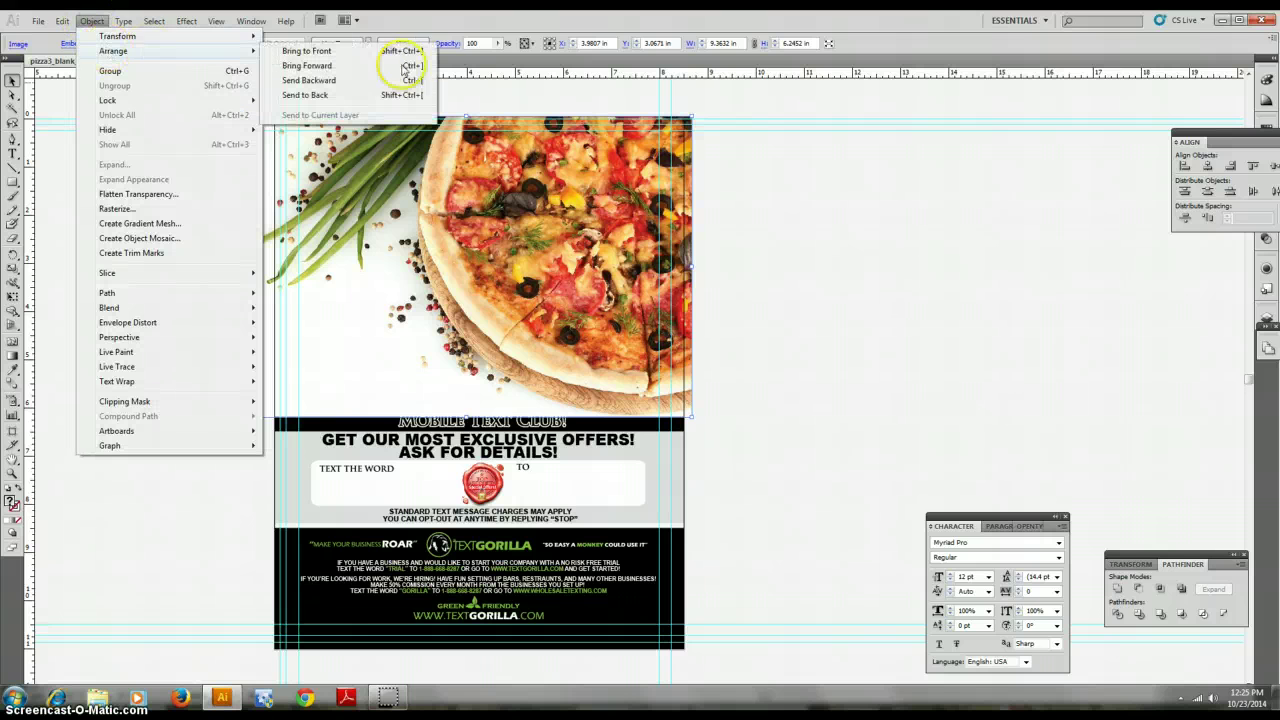
click(377, 95)
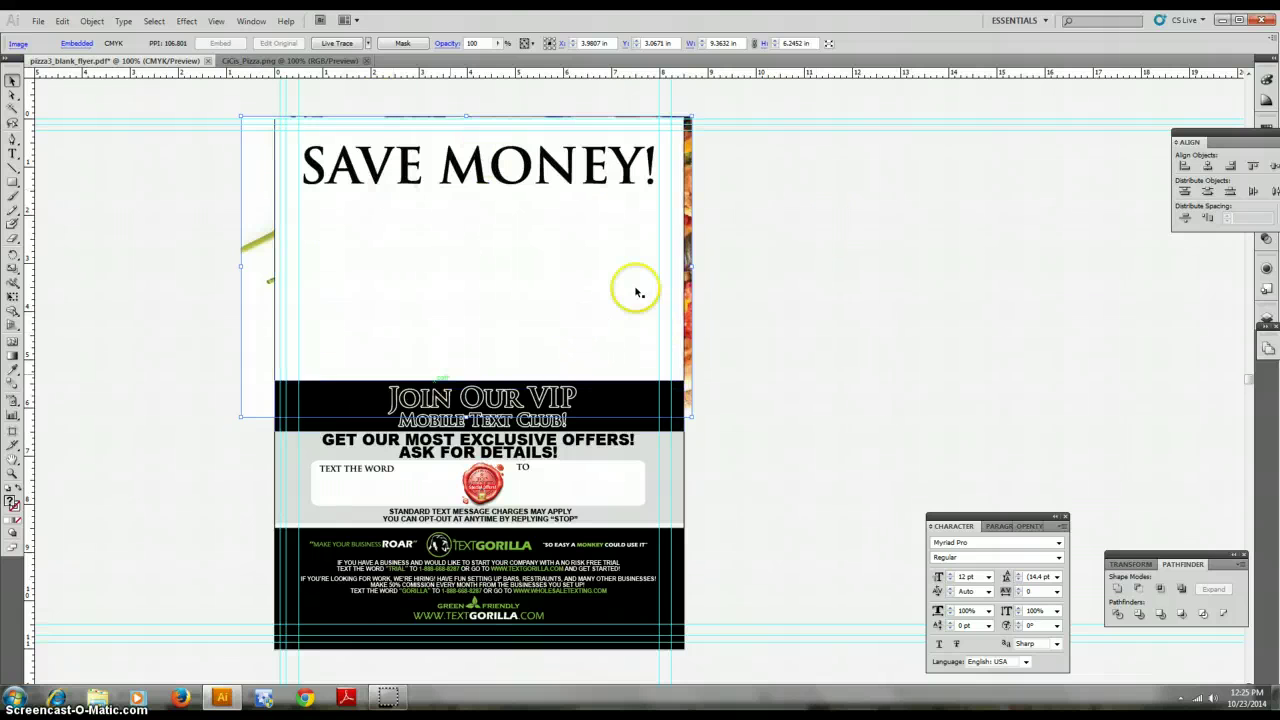
click(786, 212)
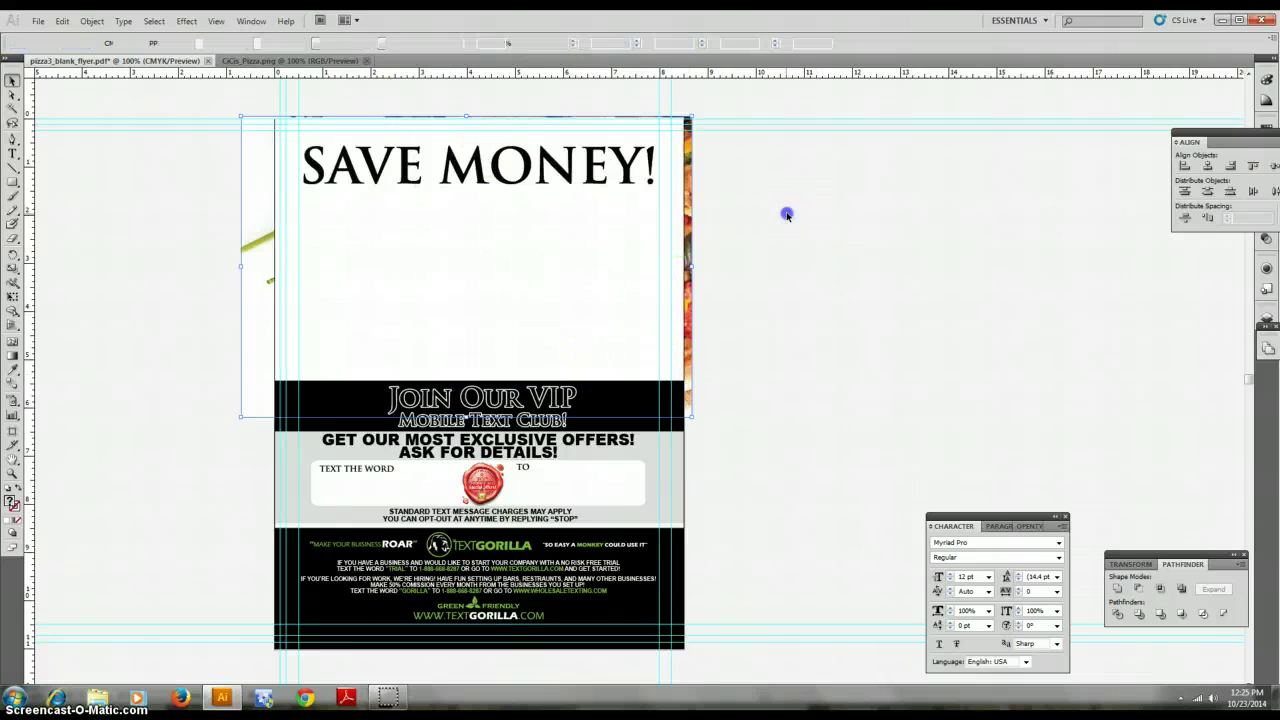
- Send the white background rectangle behind the SAVE MONEY! heading to the back, beneath the pizza image
click(593, 287)
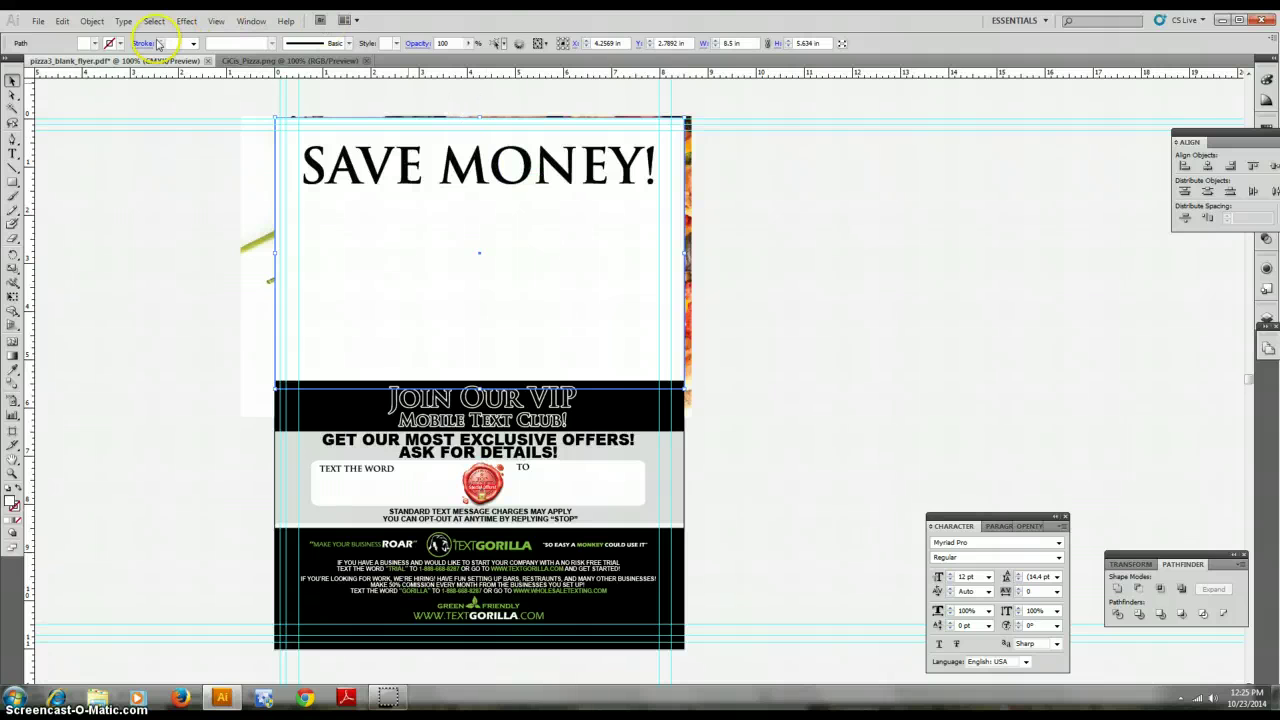
click(100, 22)
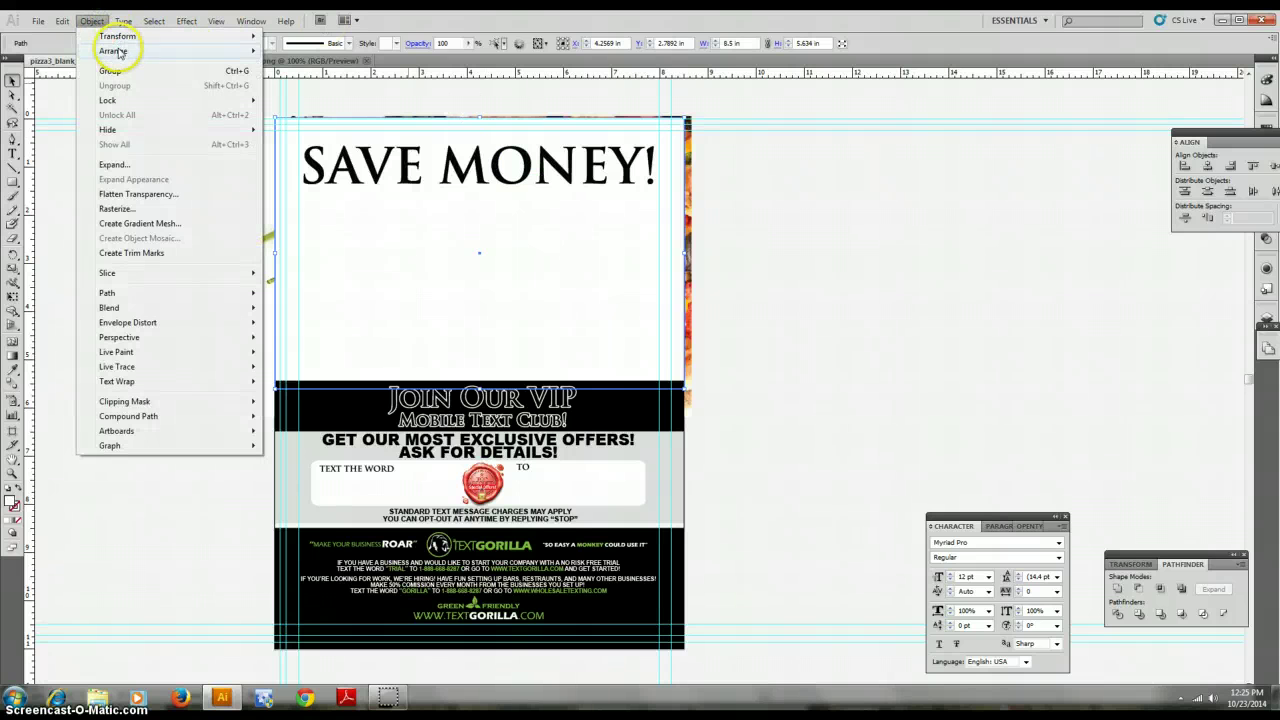
mouse_move(118, 52)
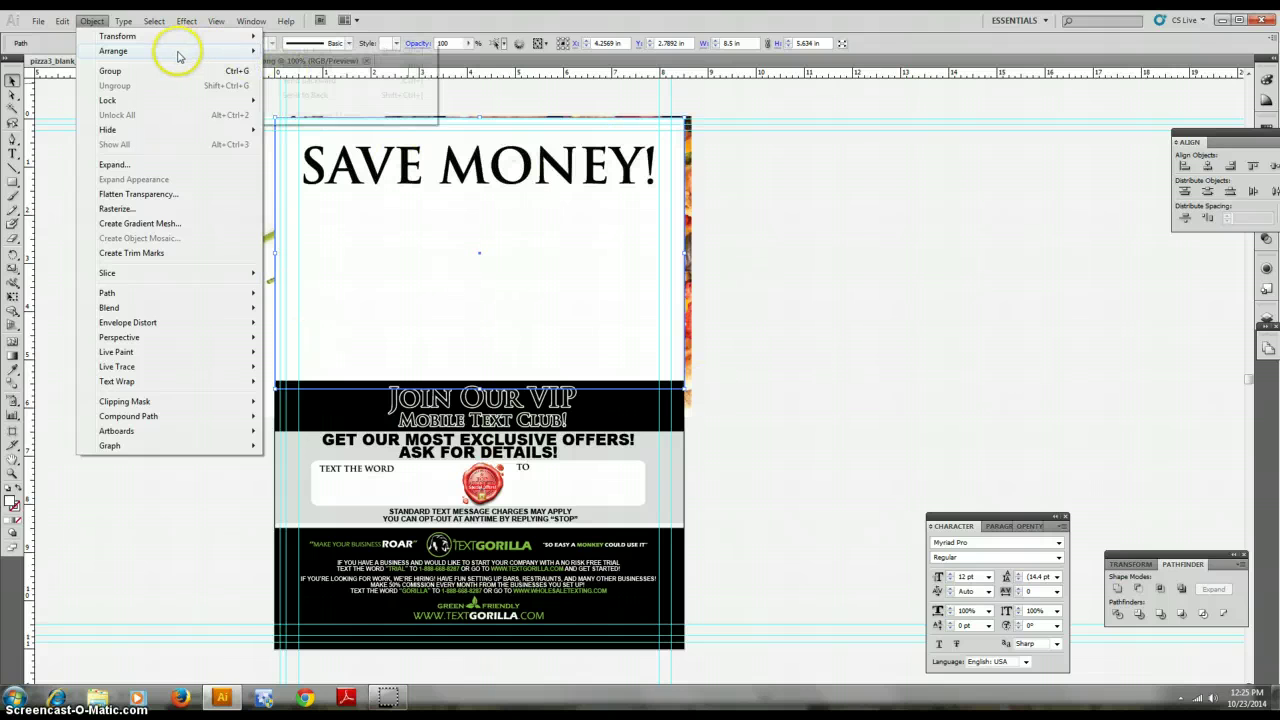
mouse_move(178, 51)
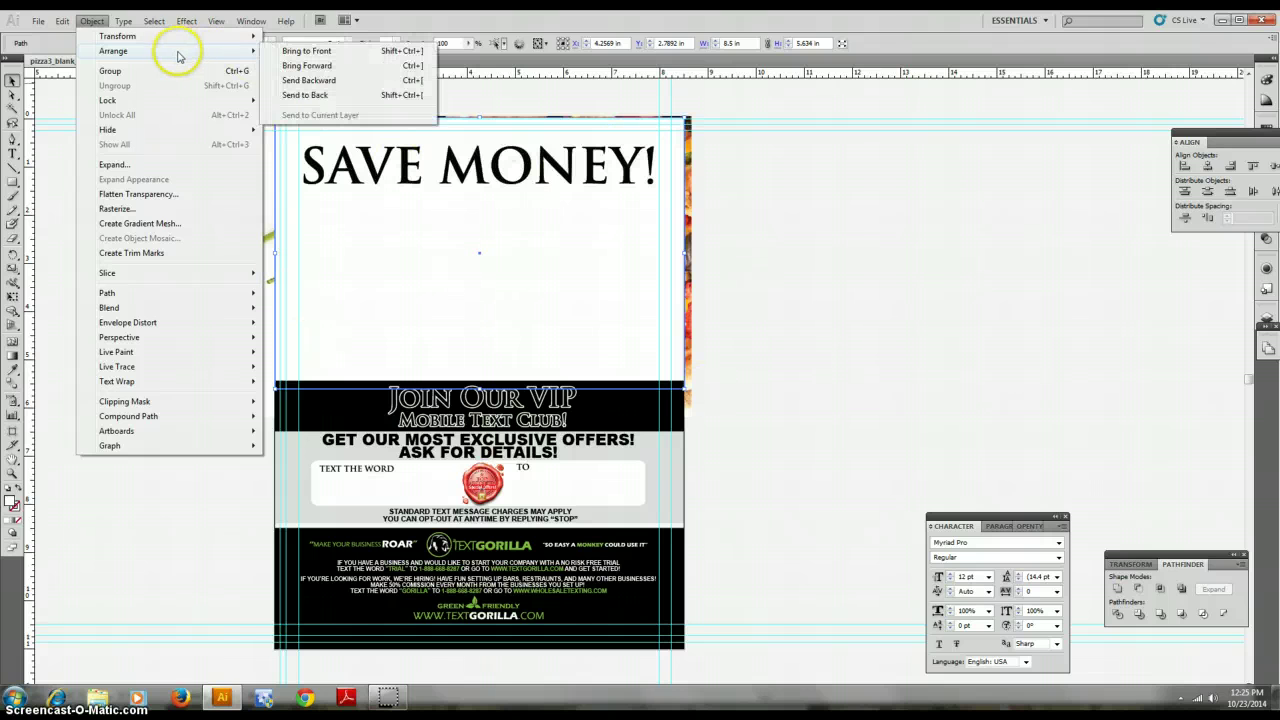
click(326, 100)
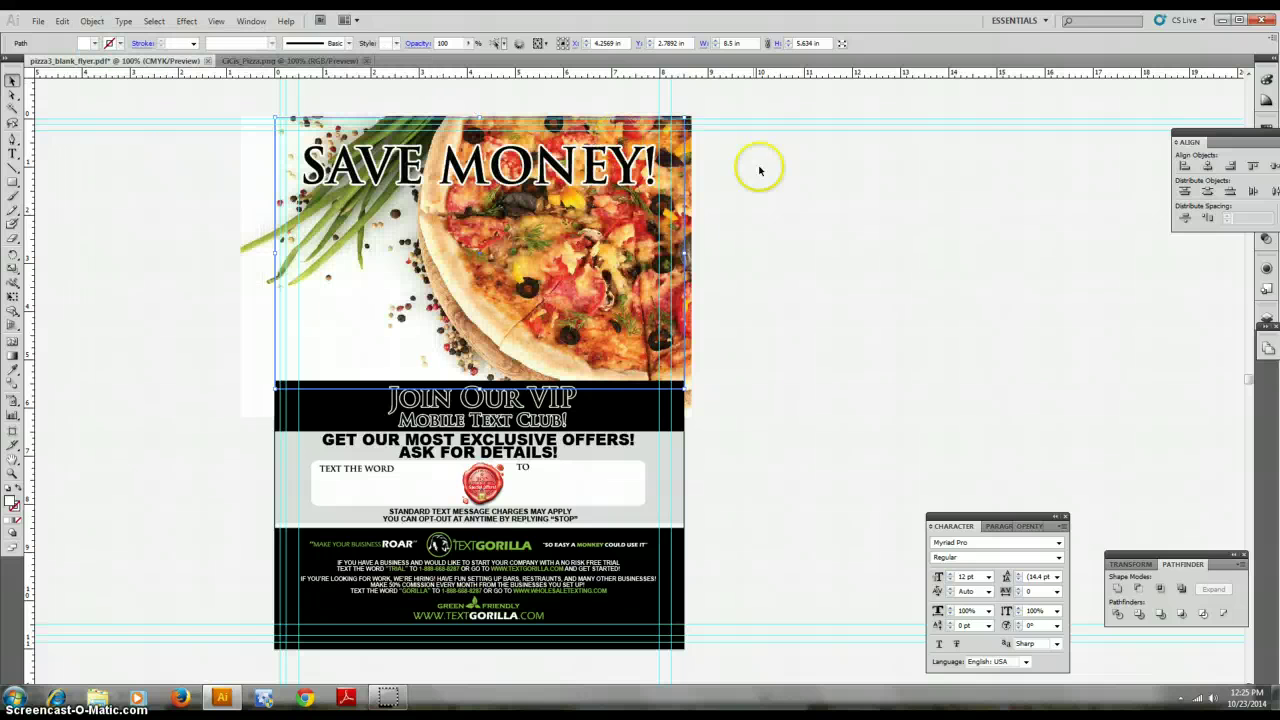
- Copy the CiCi's Pizza logo from the CiCis_Pizza.png document and paste it into the pizza3_blank_flyer.pdf document
click(831, 225)
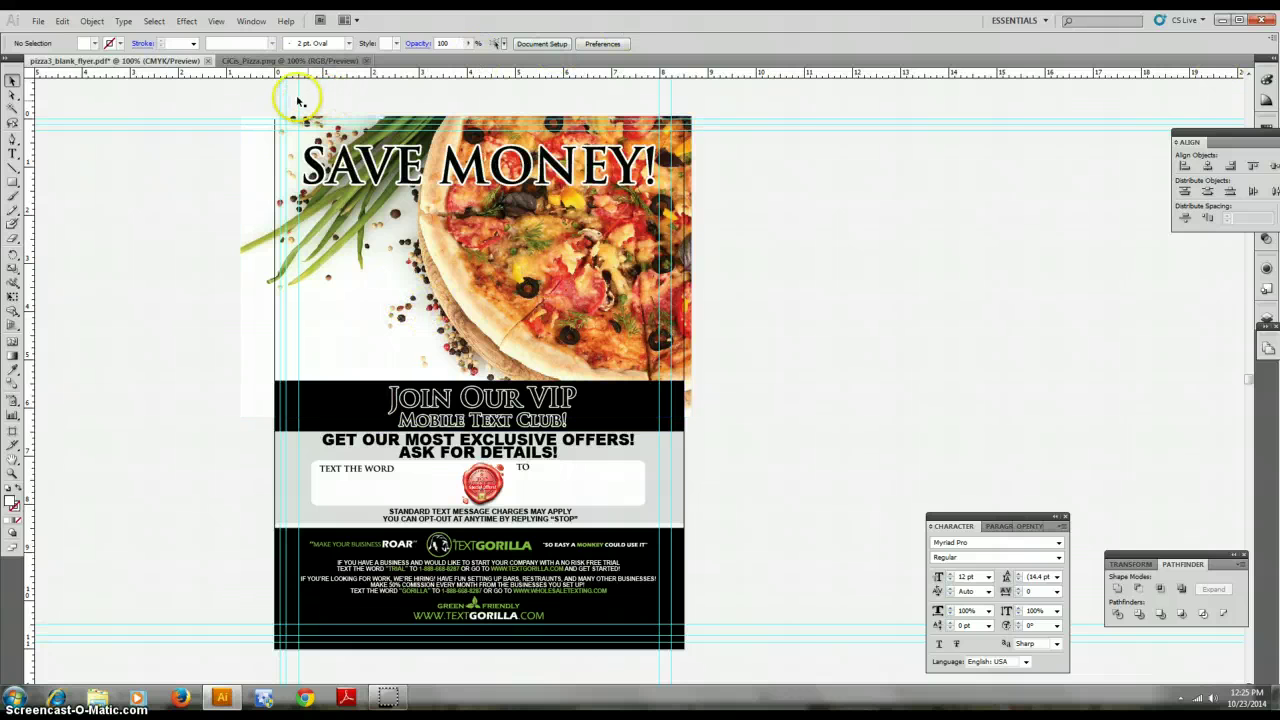
click(270, 61)
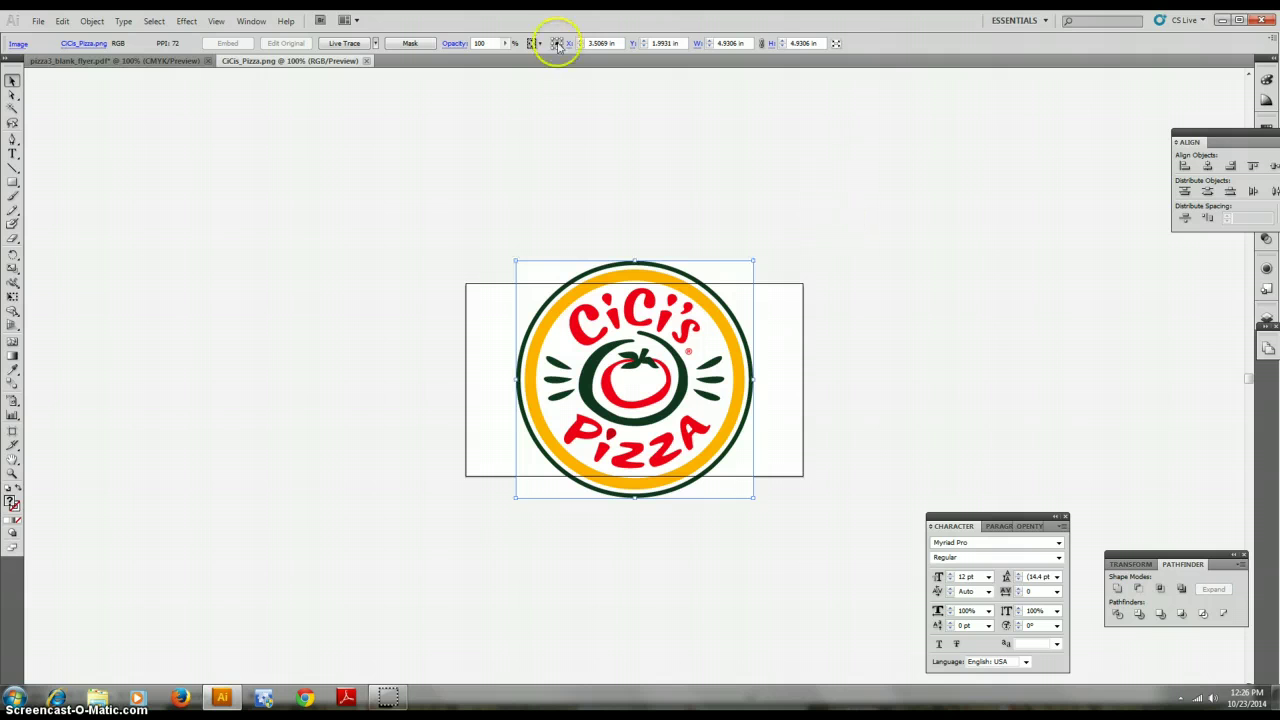
click(91, 21)
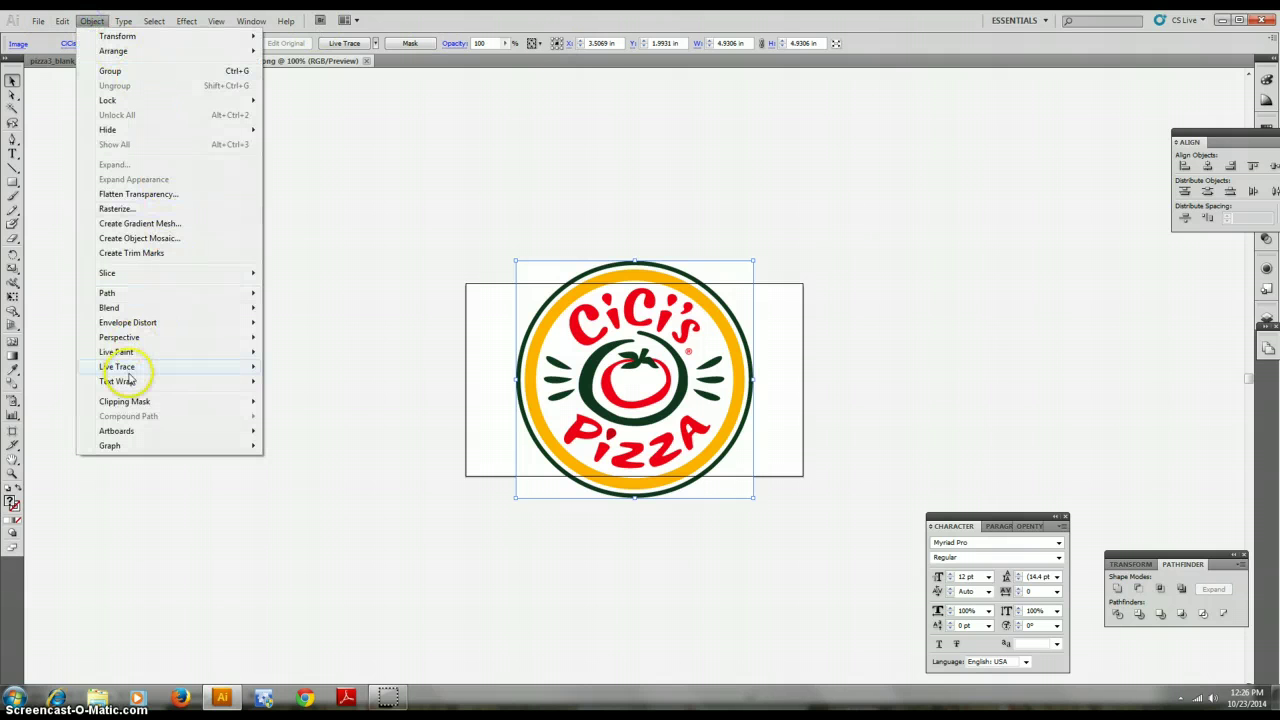
mouse_move(62, 21)
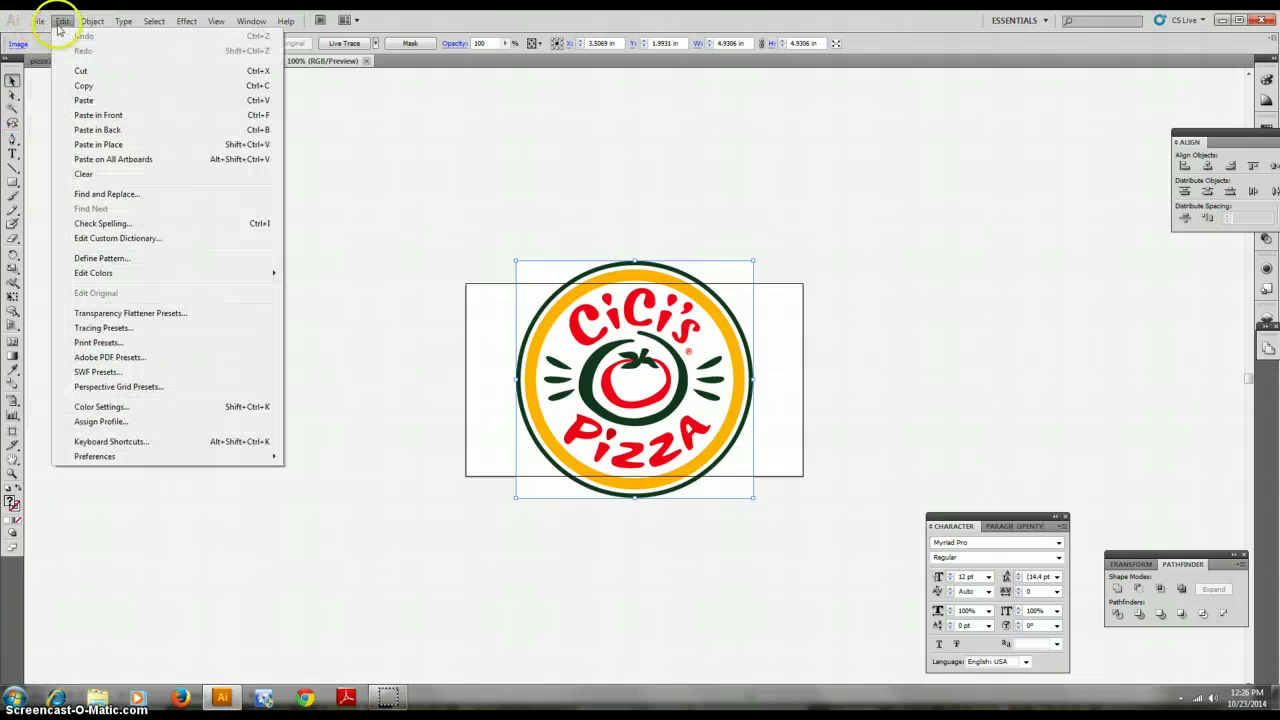
click(537, 229)
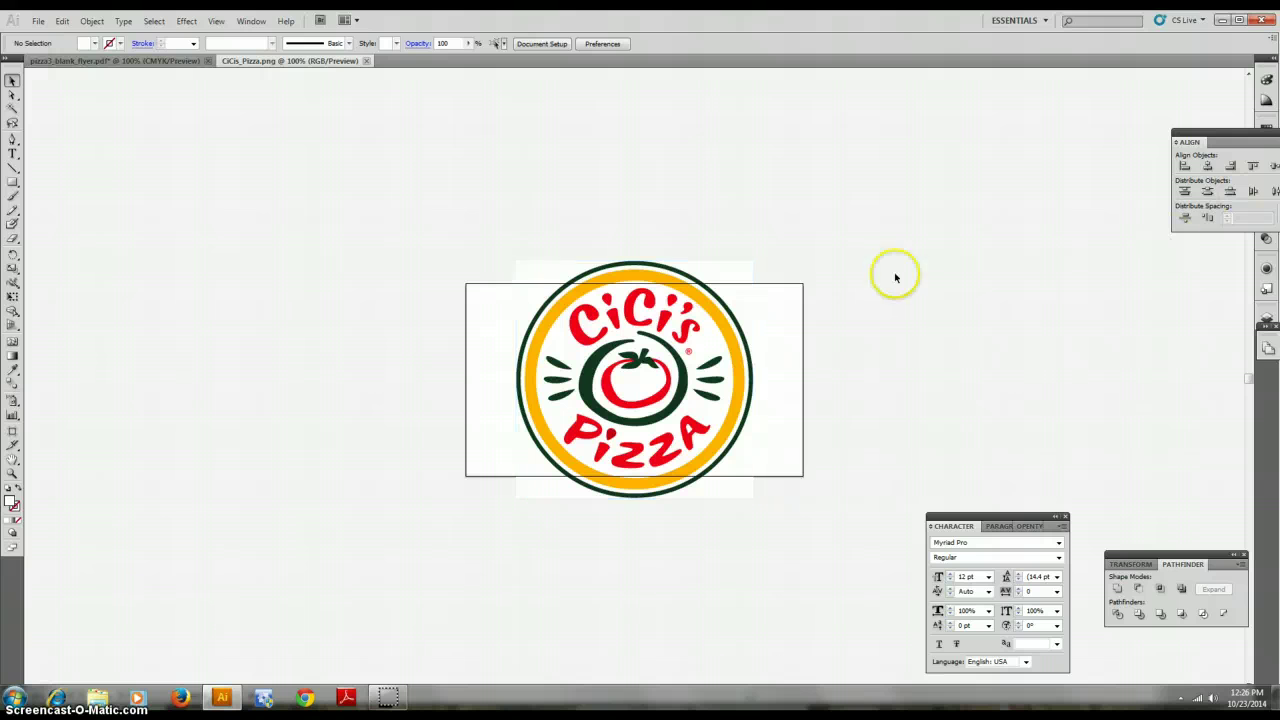
click(692, 369)
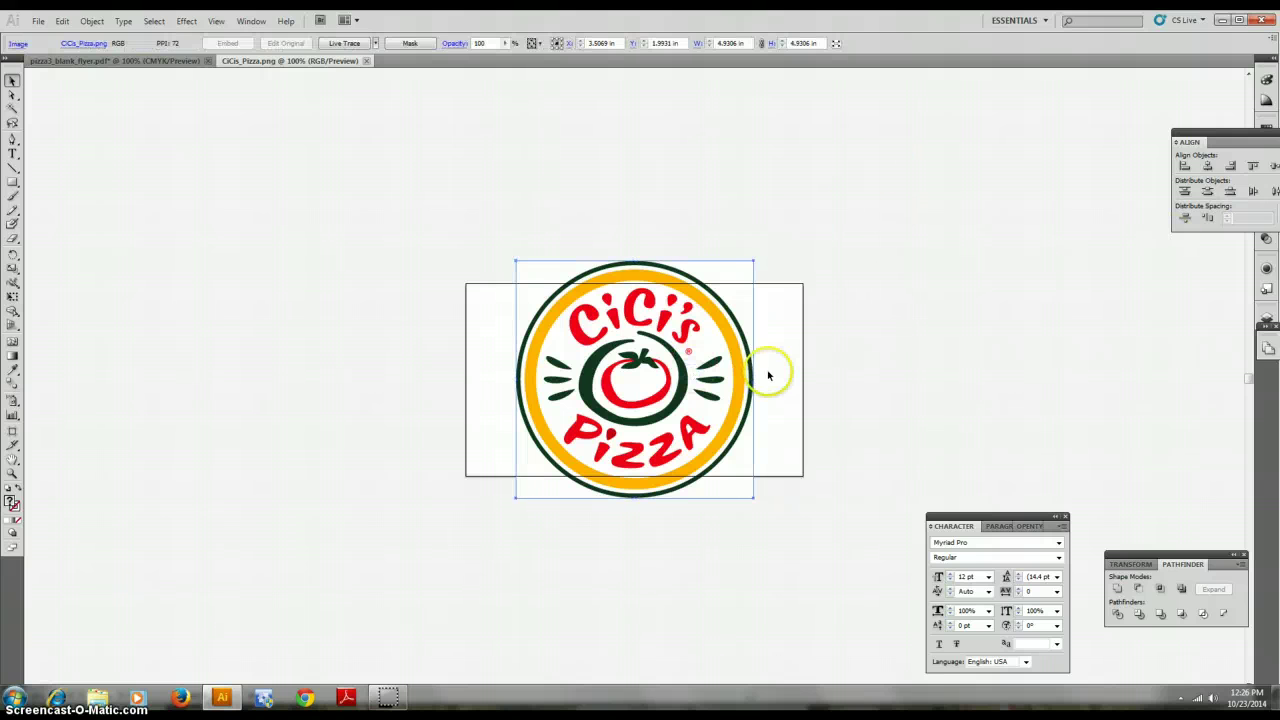
click(57, 61)
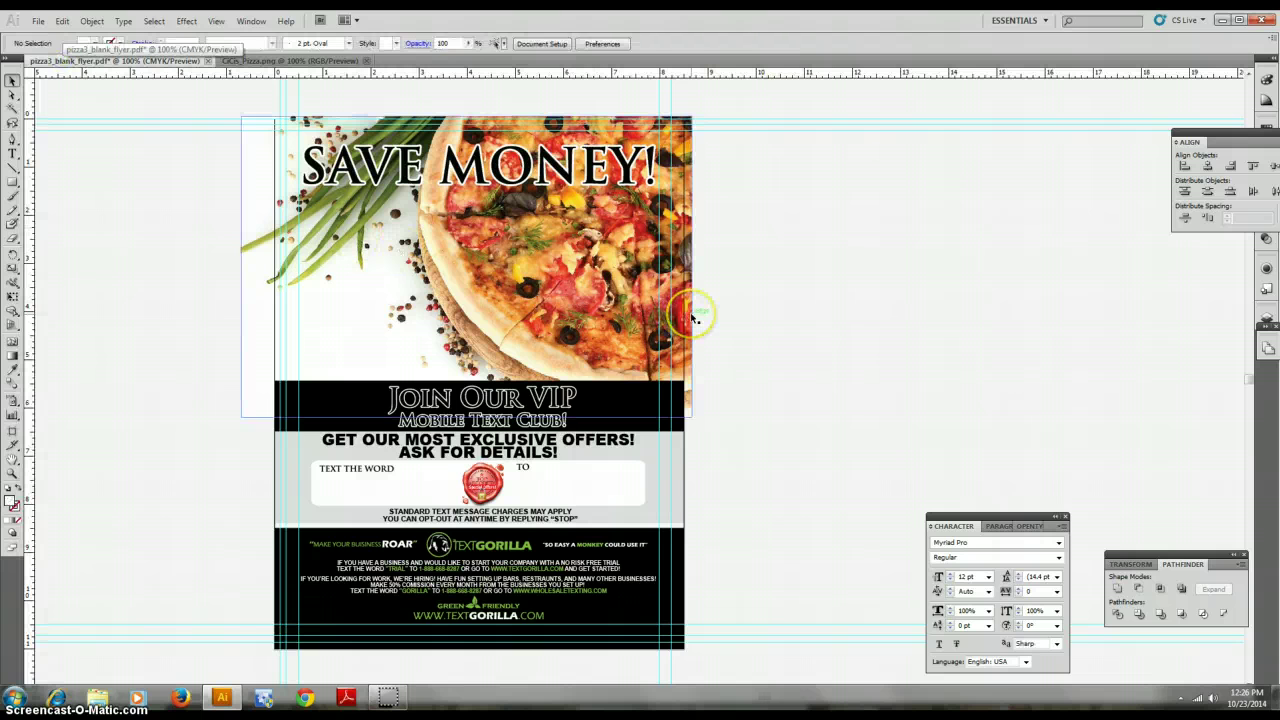
key(ctrl+v)
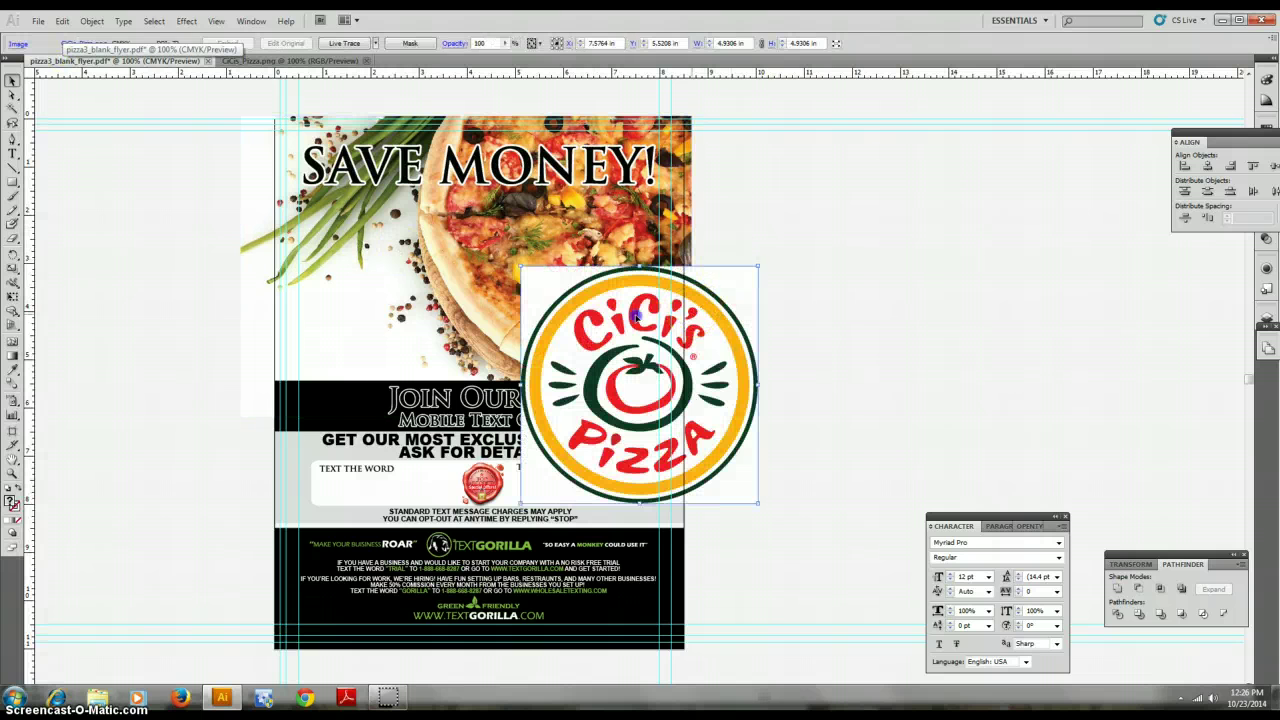
- Move the CiCi's Pizza logo between the SAVE MONEY! heading and the VIP banner, scaling it down proportionally to fit the gap
drag(636, 316, 478, 277)
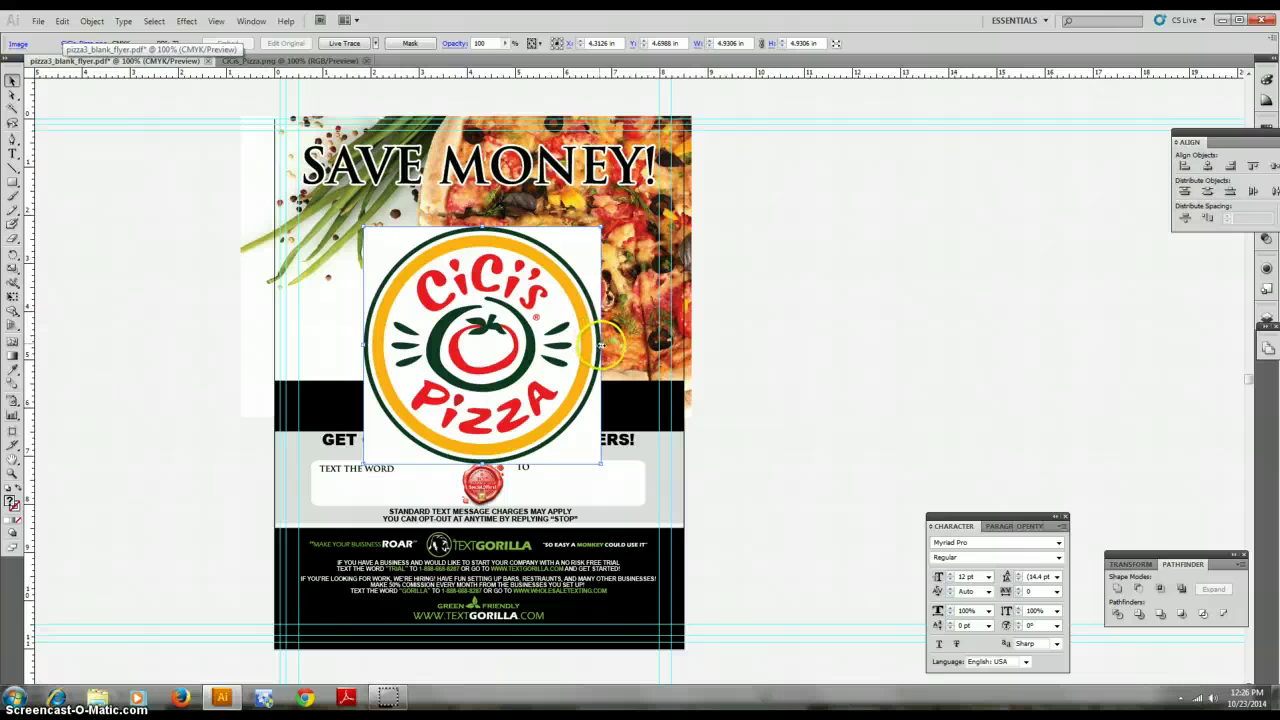
drag(600, 345, 499, 277)
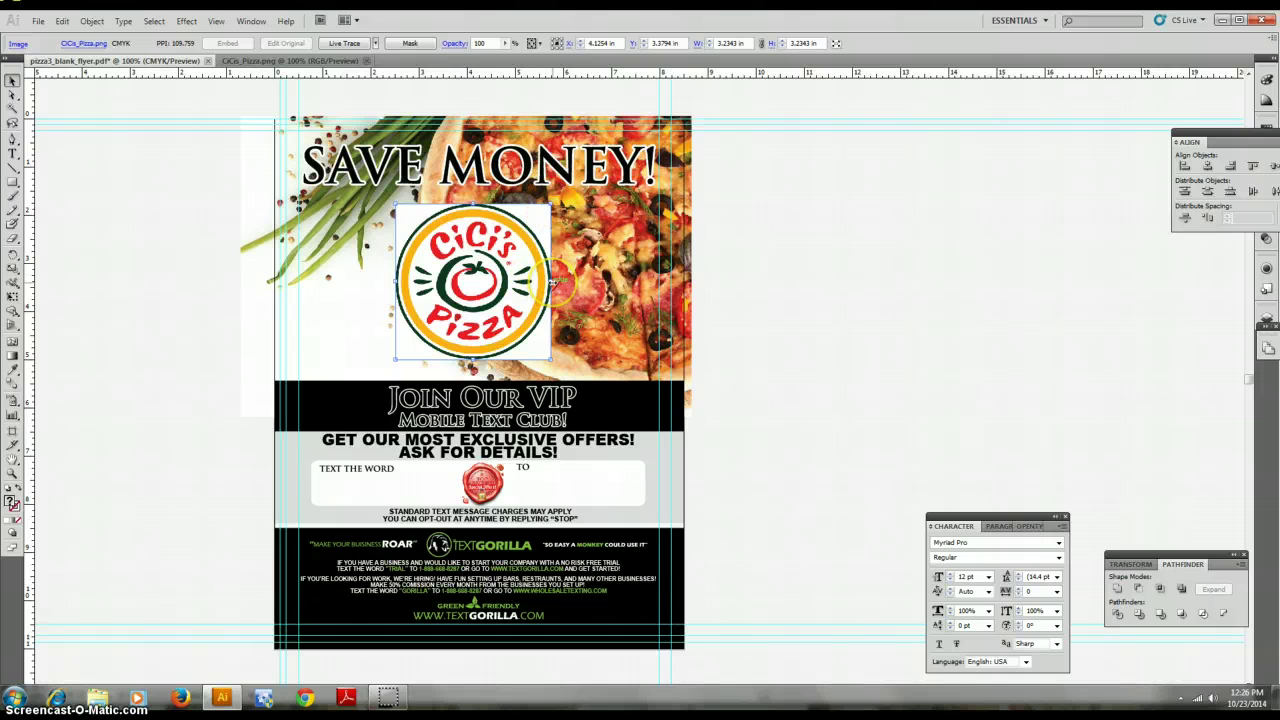
drag(552, 282, 584, 284)
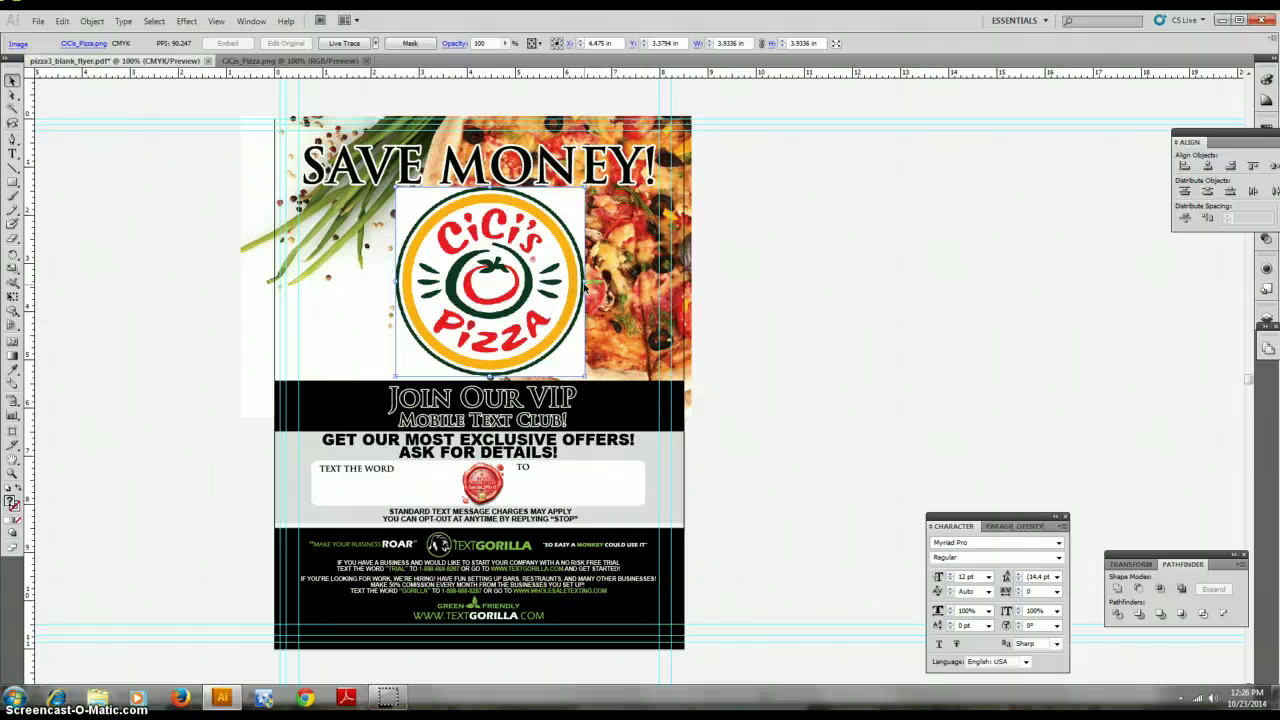
drag(584, 285, 566, 282)
click(787, 249)
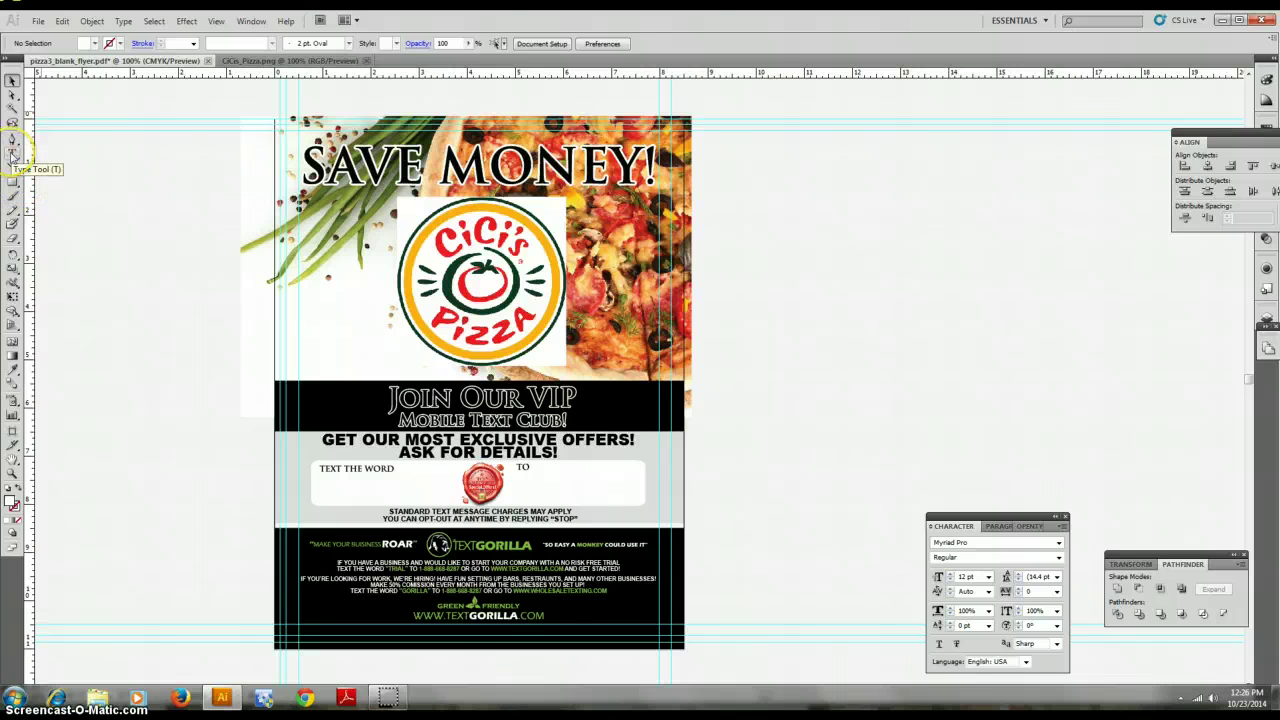
- Add the point text PIZZA on the empty canvas beside the flyer and select it as an object
click(12, 155)
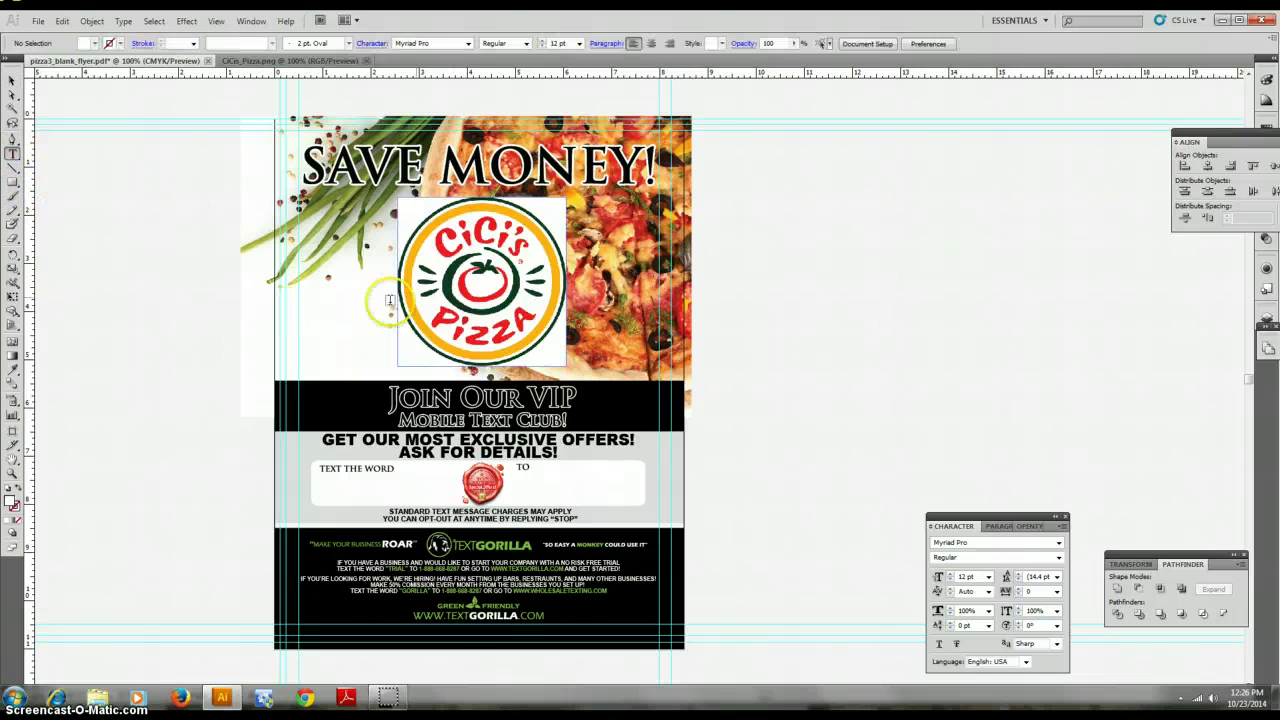
click(771, 410)
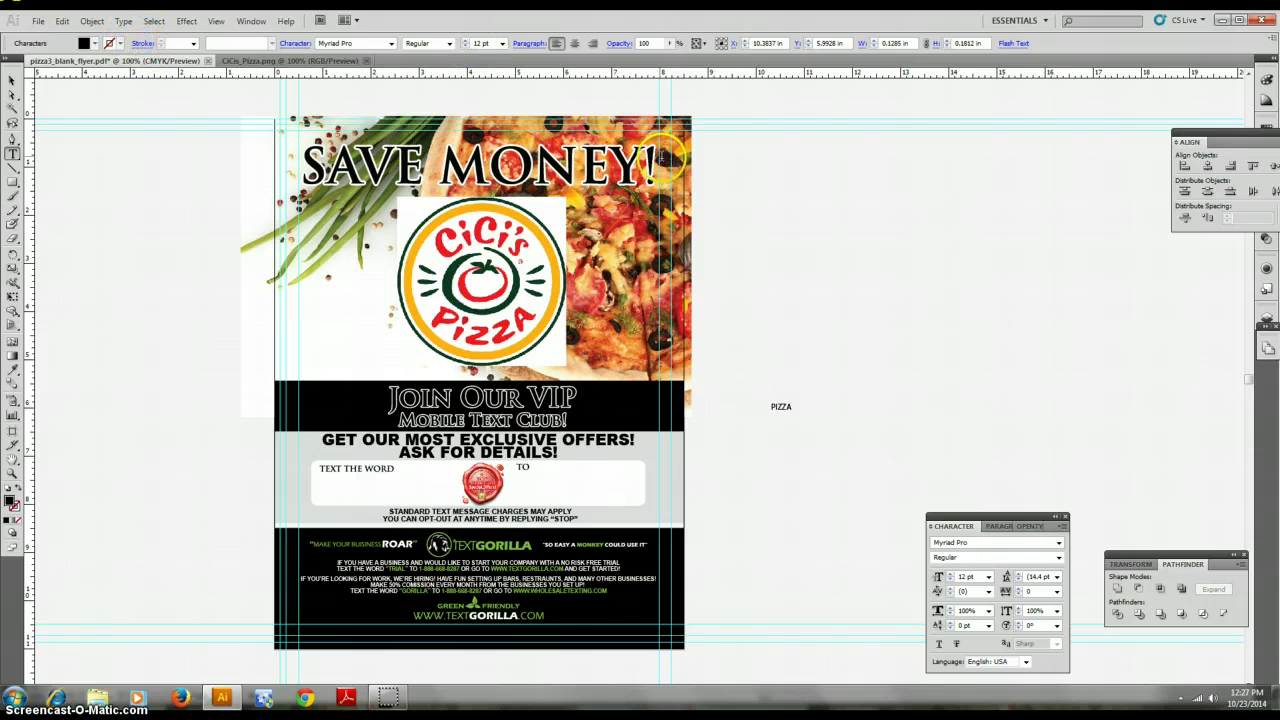
click(11, 84)
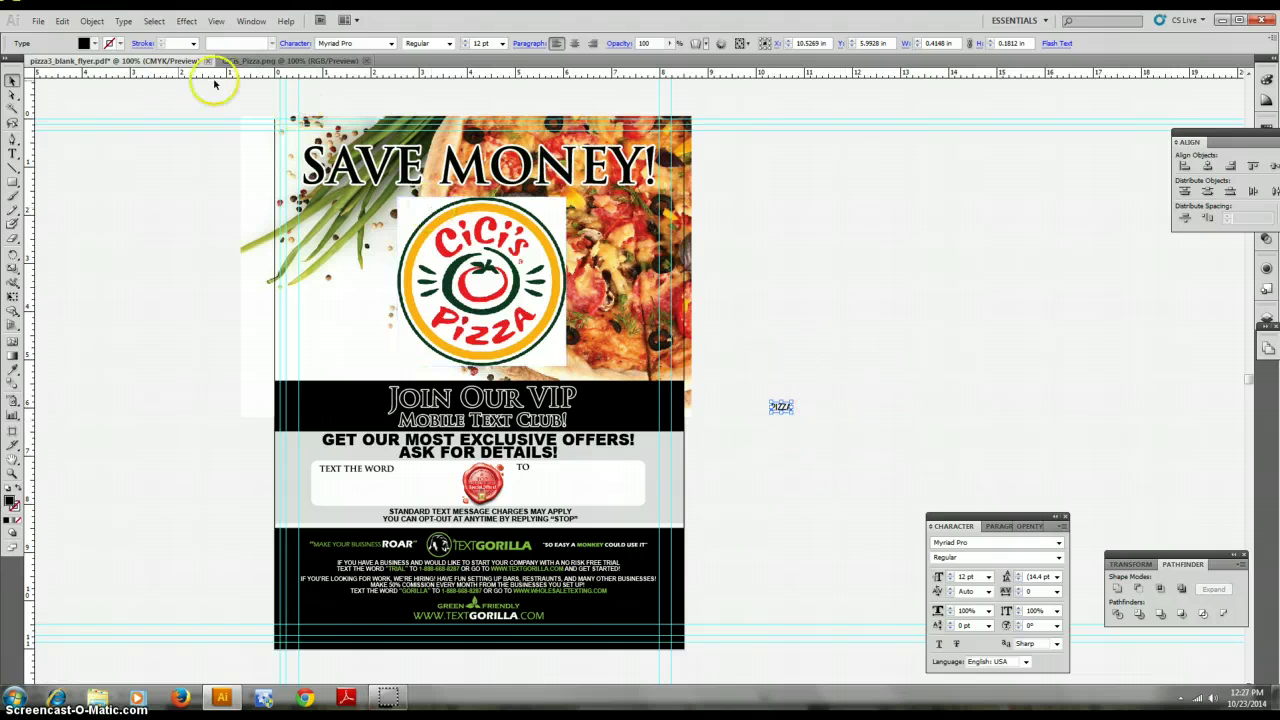
- Set the font of the PIZZA text to Impact
click(391, 43)
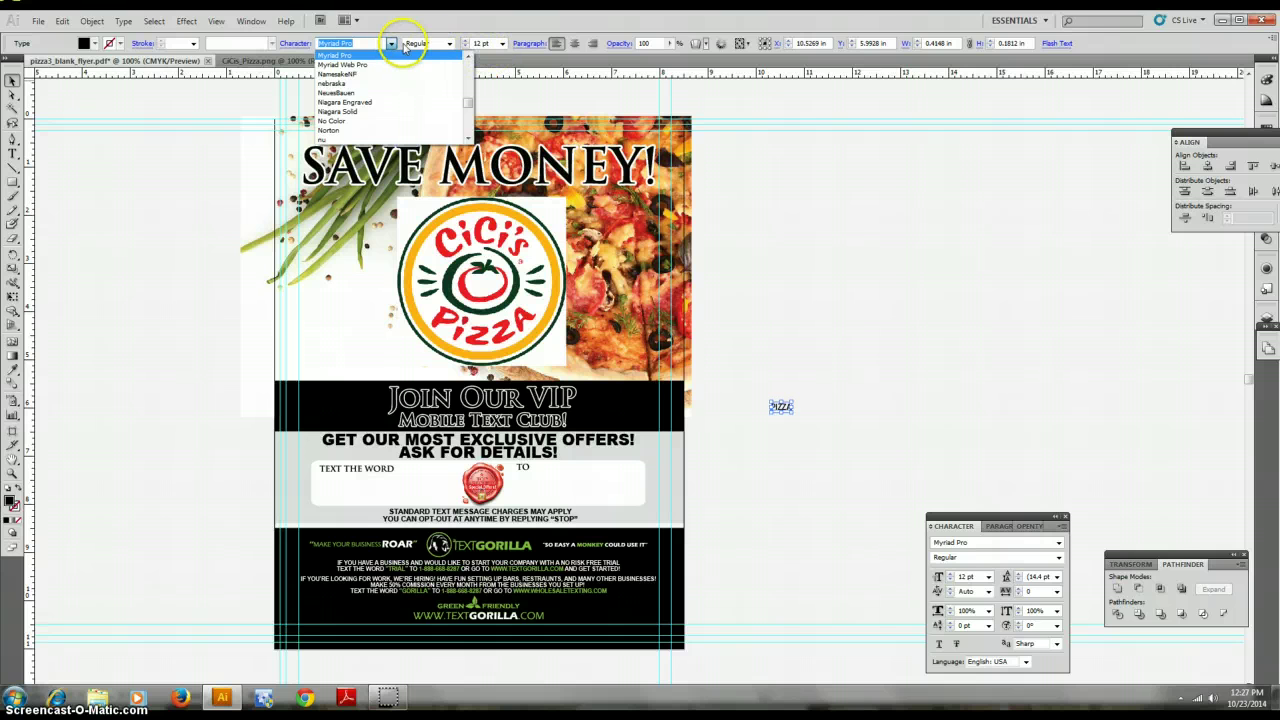
drag(466, 102, 467, 99)
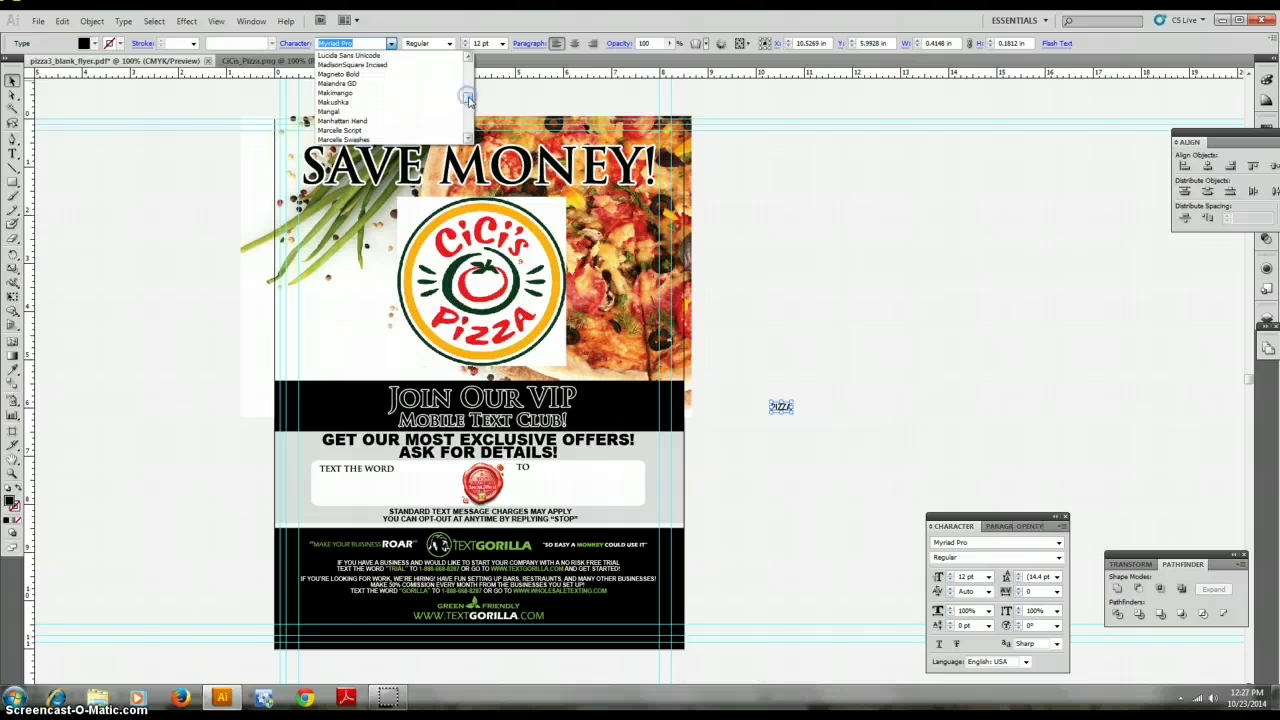
scroll(392, 122, up, 3)
scroll(390, 120, up, 5)
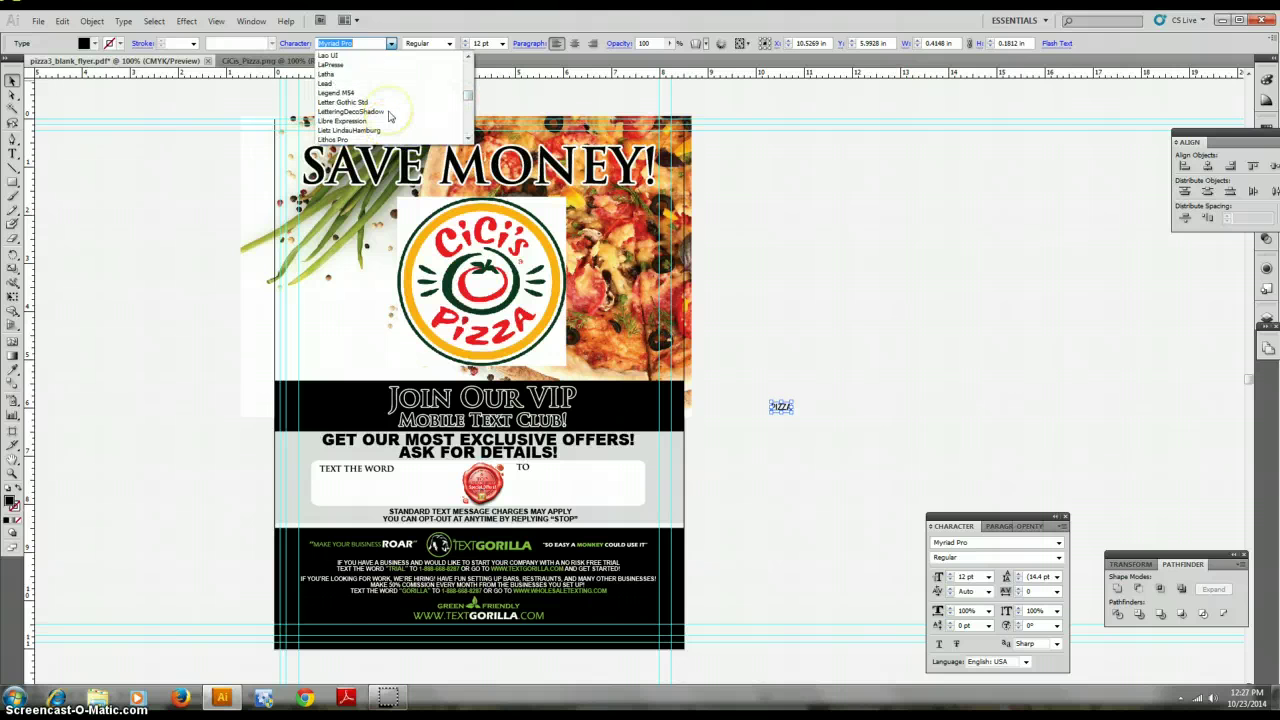
scroll(386, 115, up, 4)
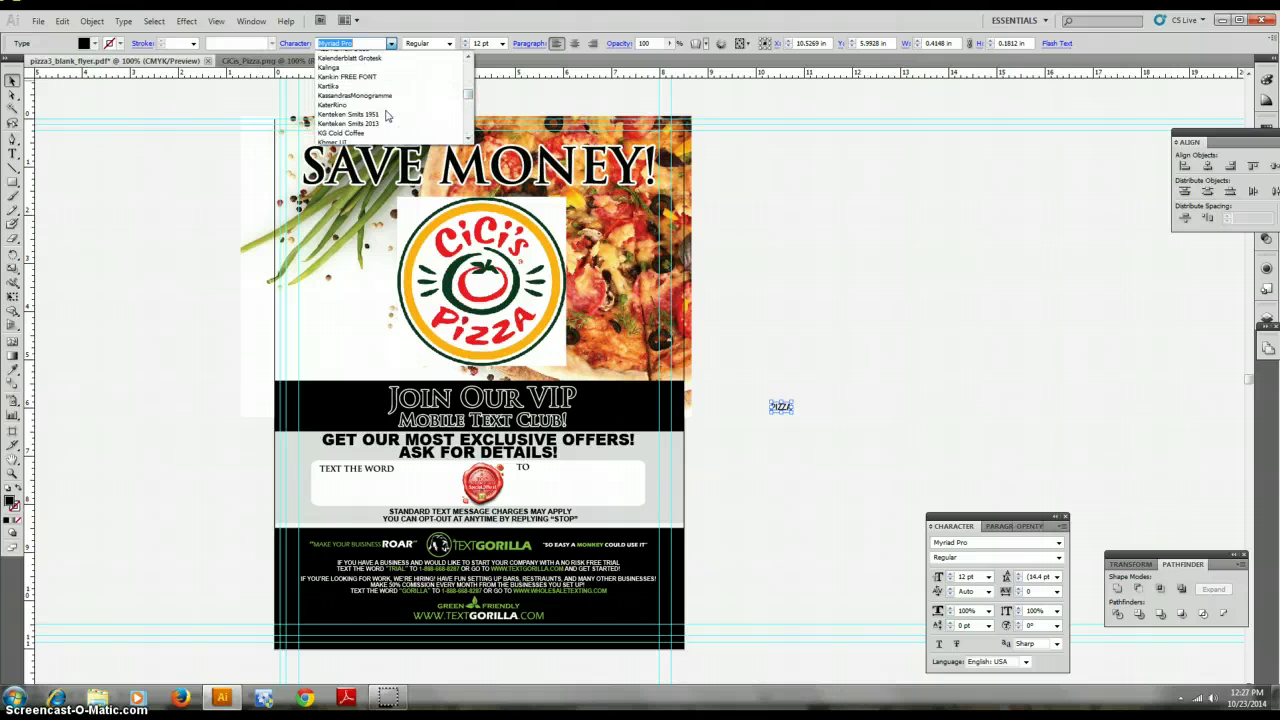
scroll(386, 115, up, 3)
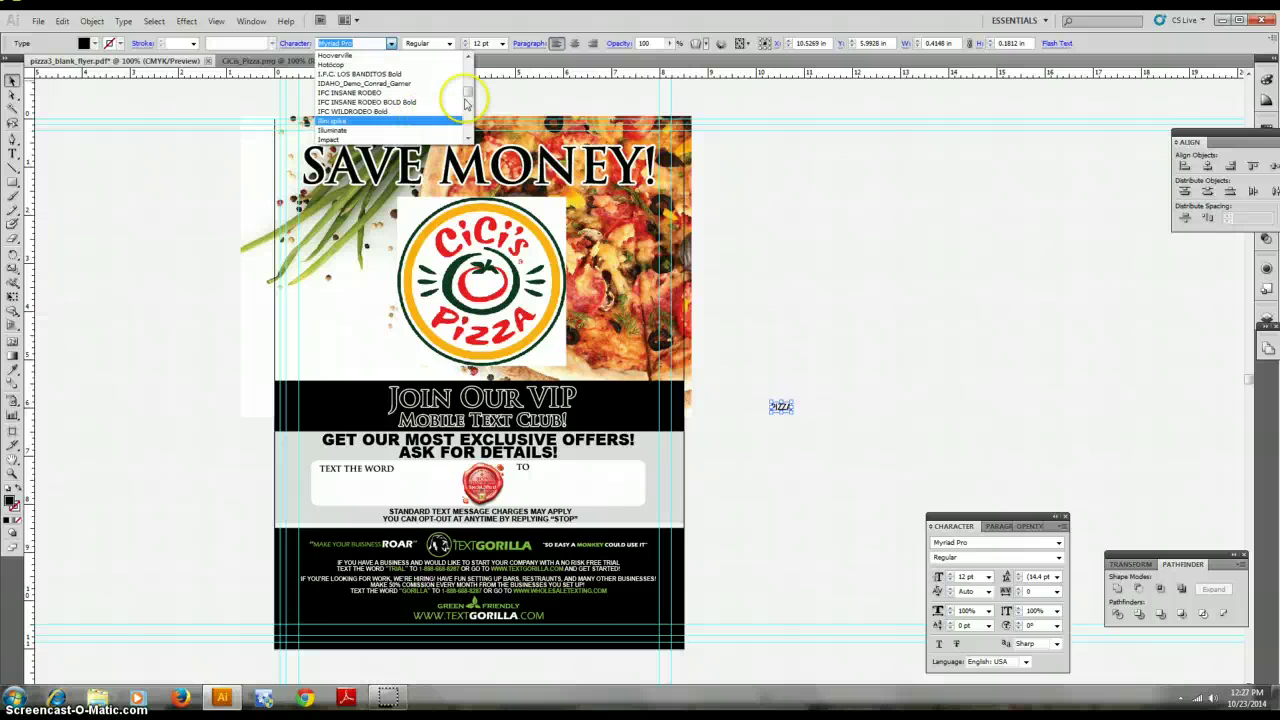
drag(468, 101, 469, 97)
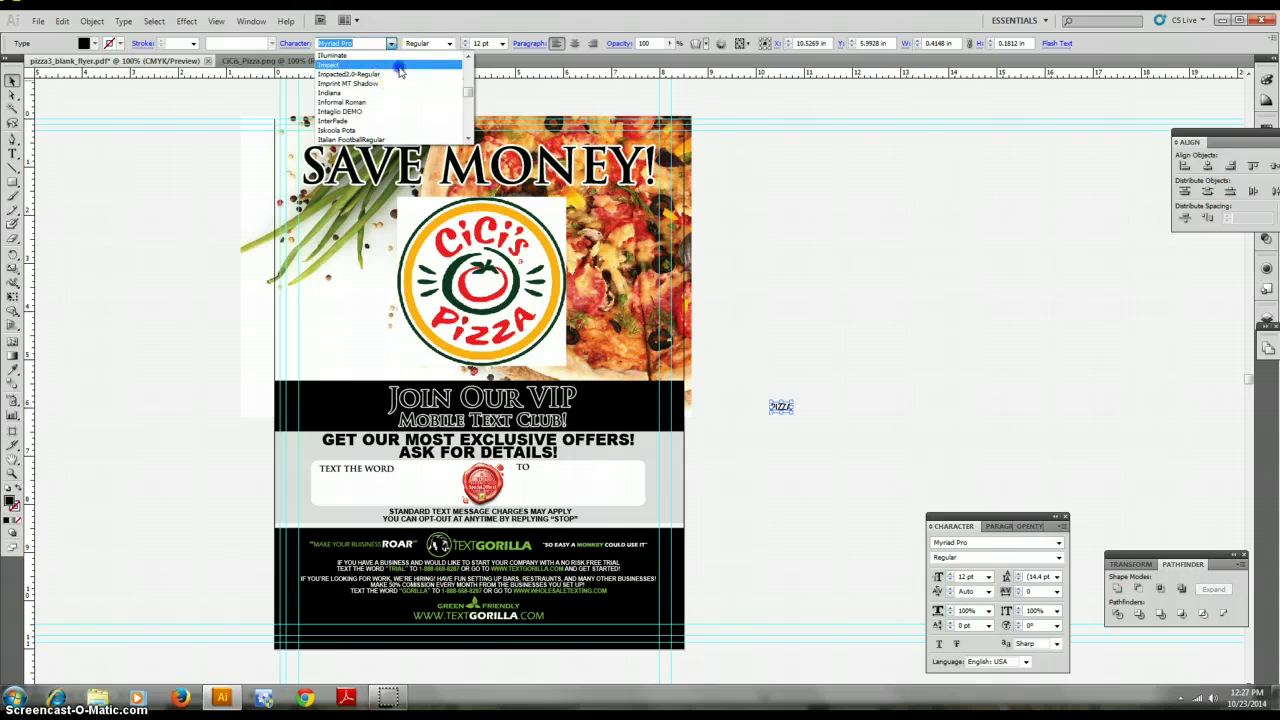
click(400, 64)
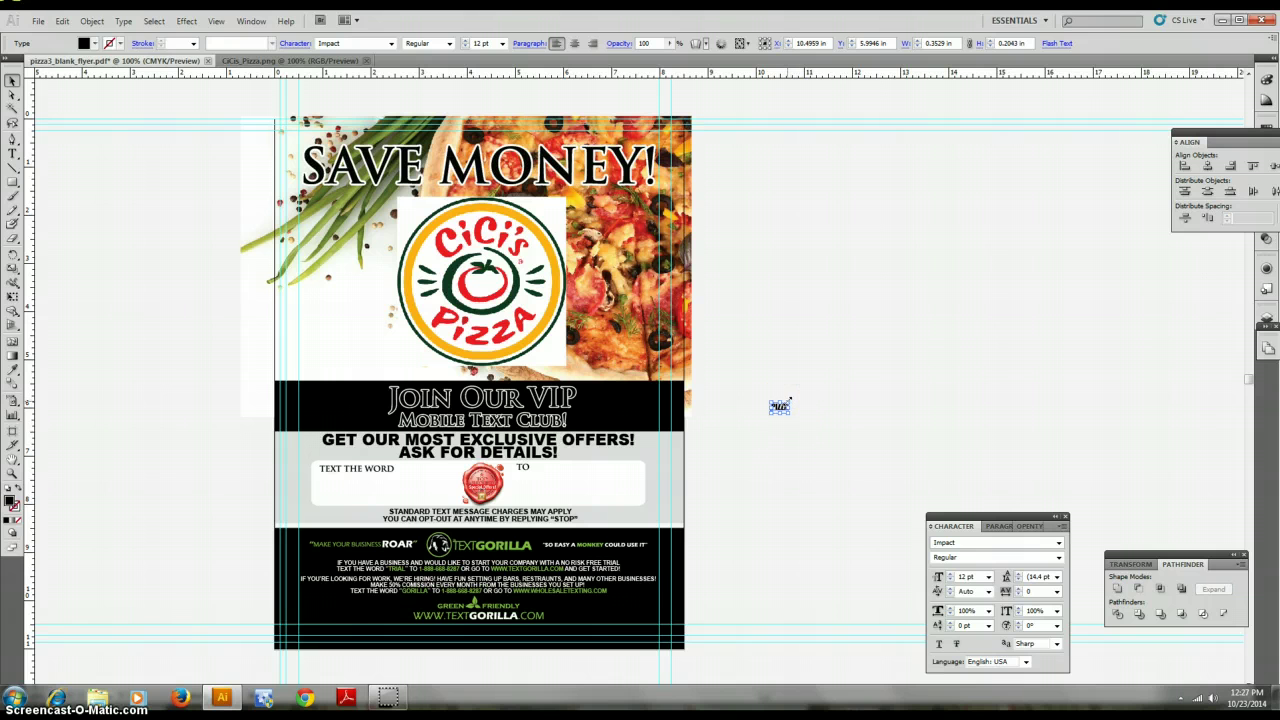
- Enlarge the PIZZA text to about 42.85 pt and place it under TEXT THE WORD in the white box
drag(788, 401, 385, 488)
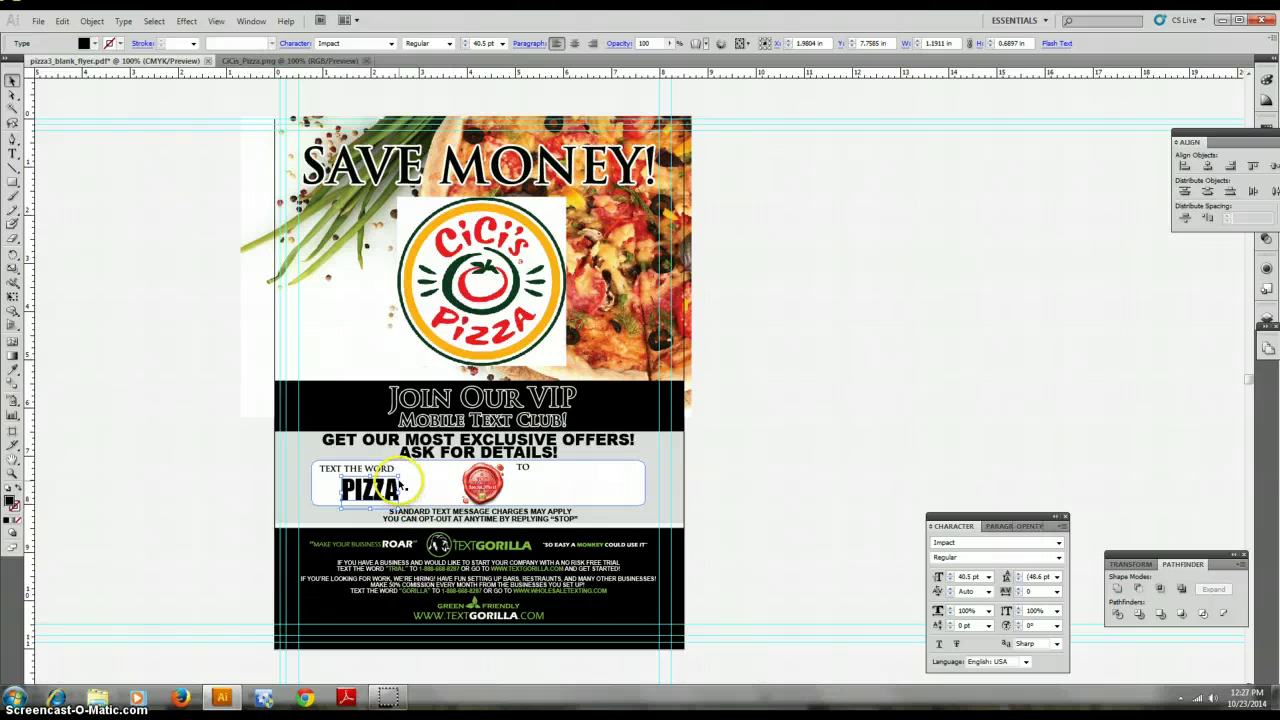
drag(400, 480, 401, 487)
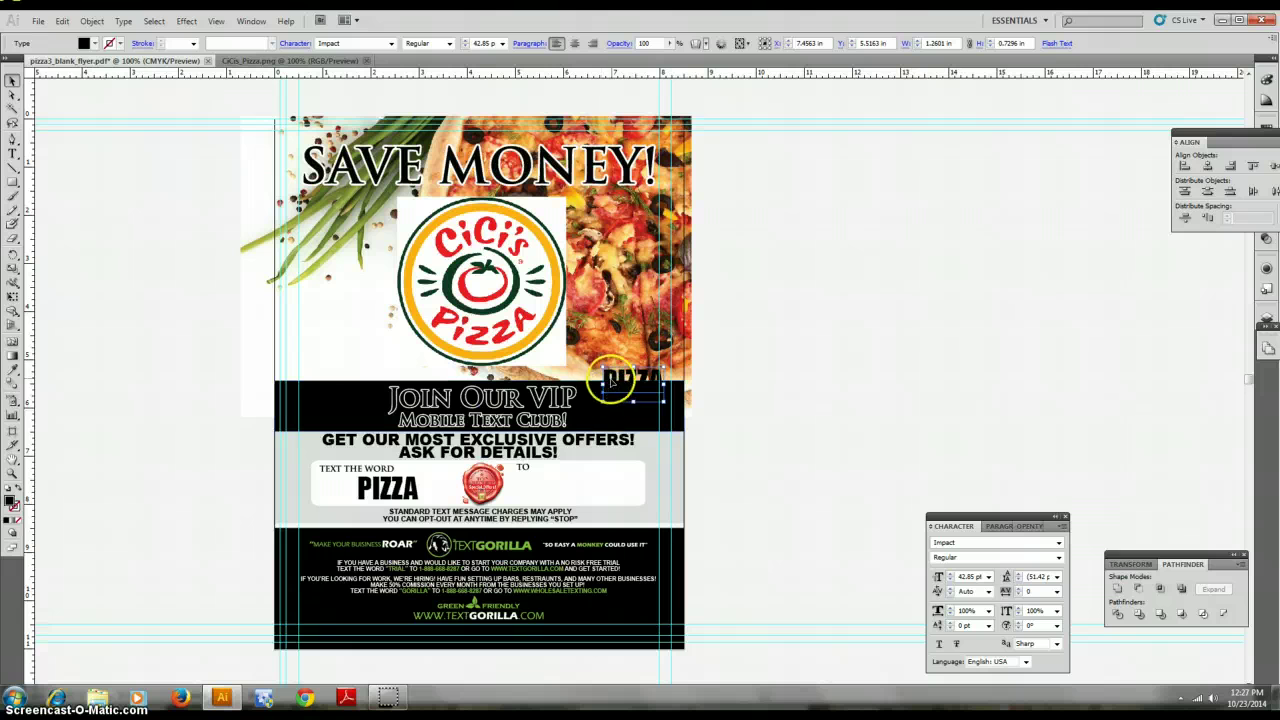
- Place a copy of the PIZZA text under TO in the white box and replace its wording with the placeholder phone number
drag(612, 378, 548, 482)
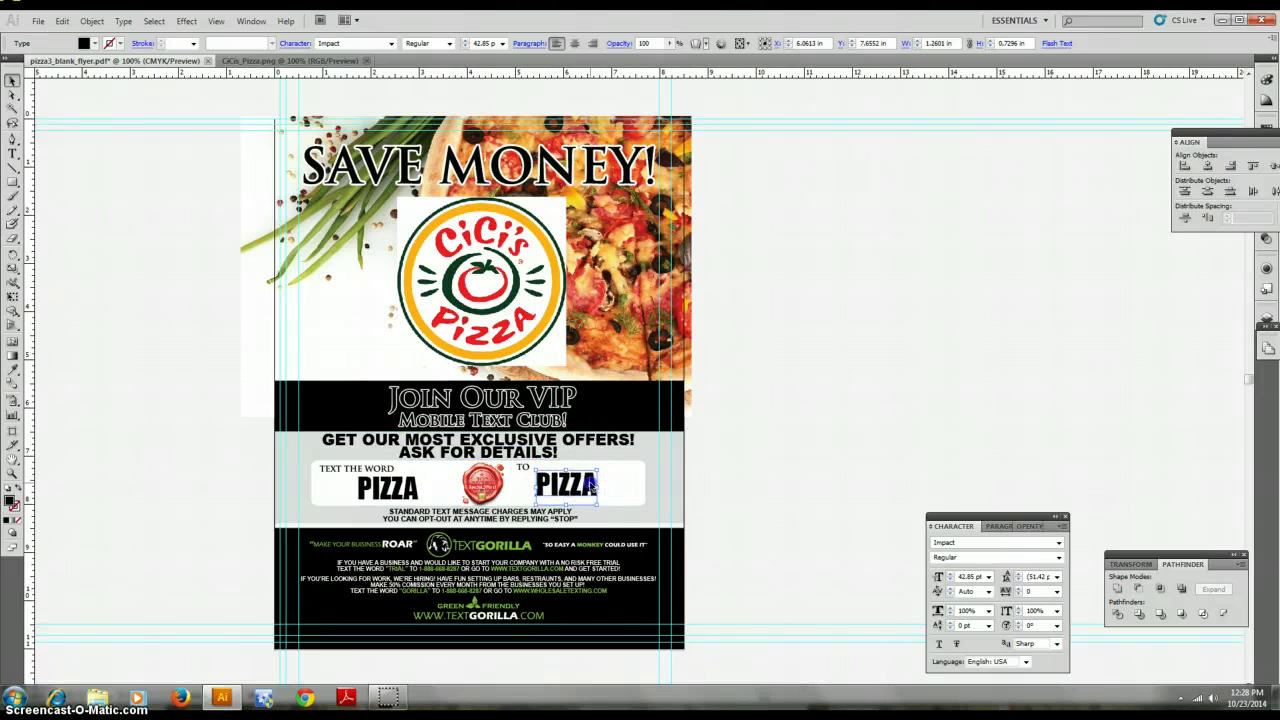
key(t)
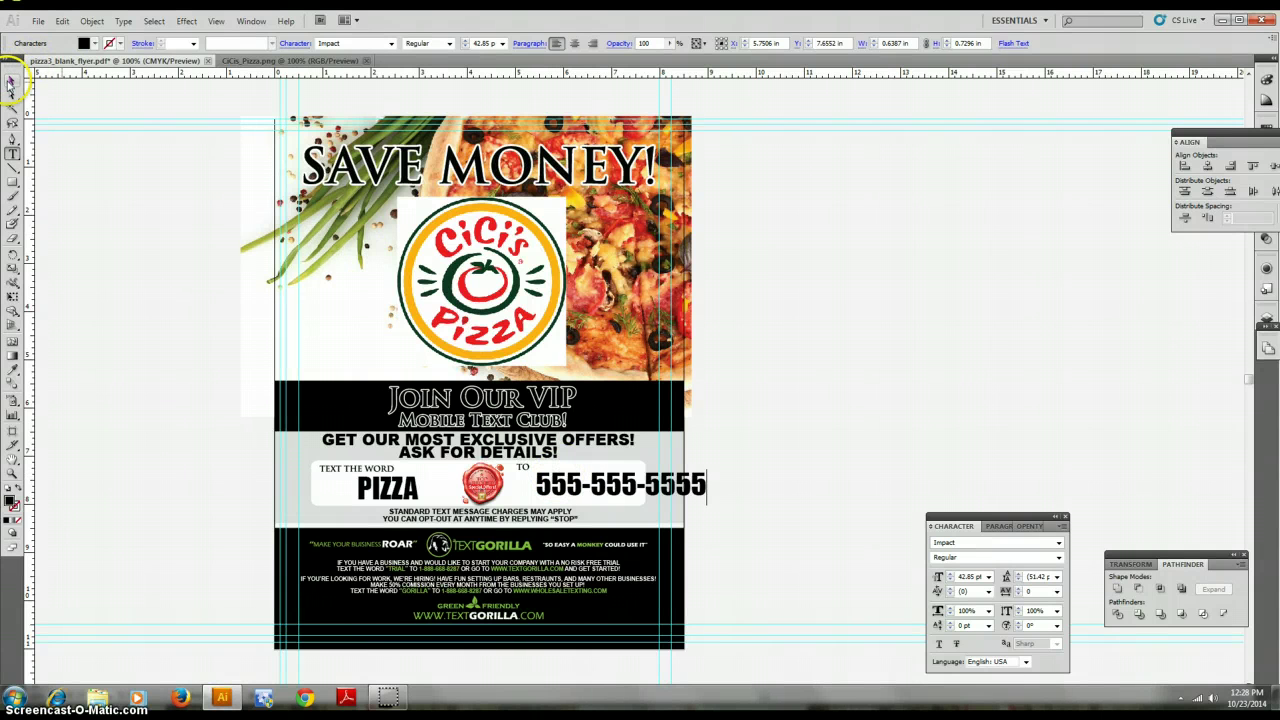
click(10, 84)
- Scale the phone number text down proportionally and fit it under TO inside the white box
click(697, 487)
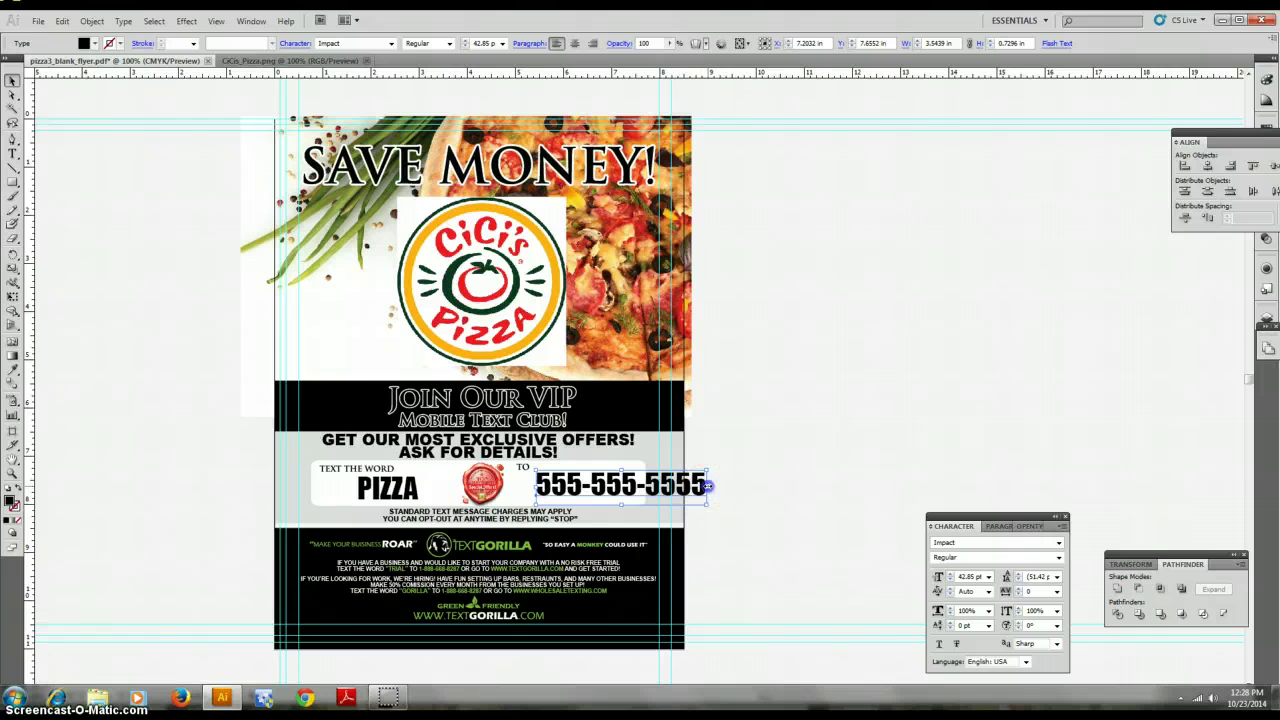
drag(707, 486, 638, 487)
click(753, 488)
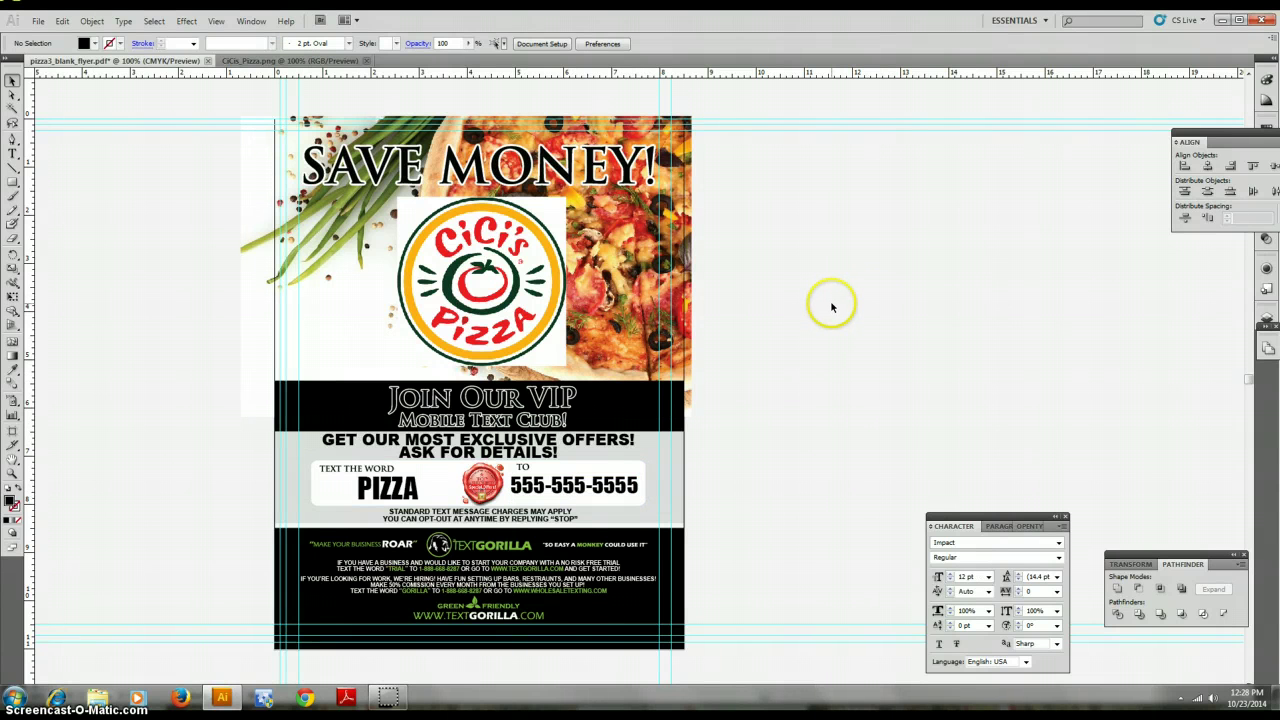
key(ctrl+minus)
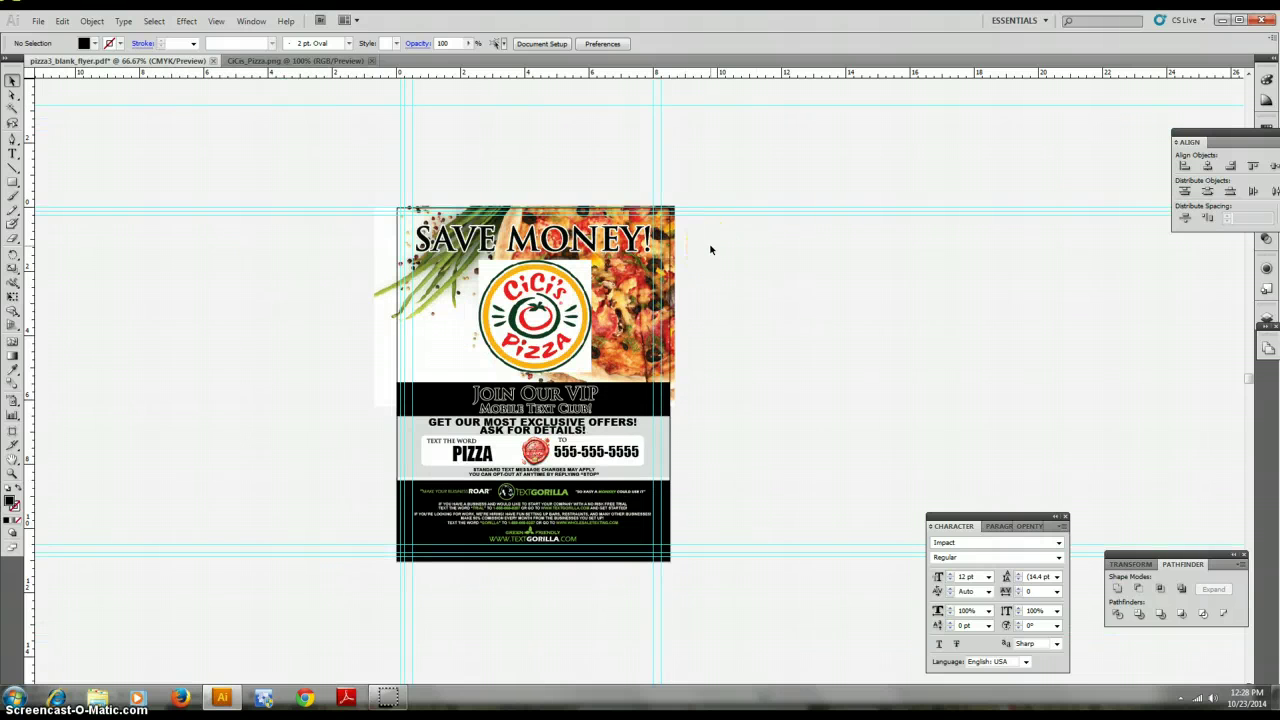
key(ctrl+minus)
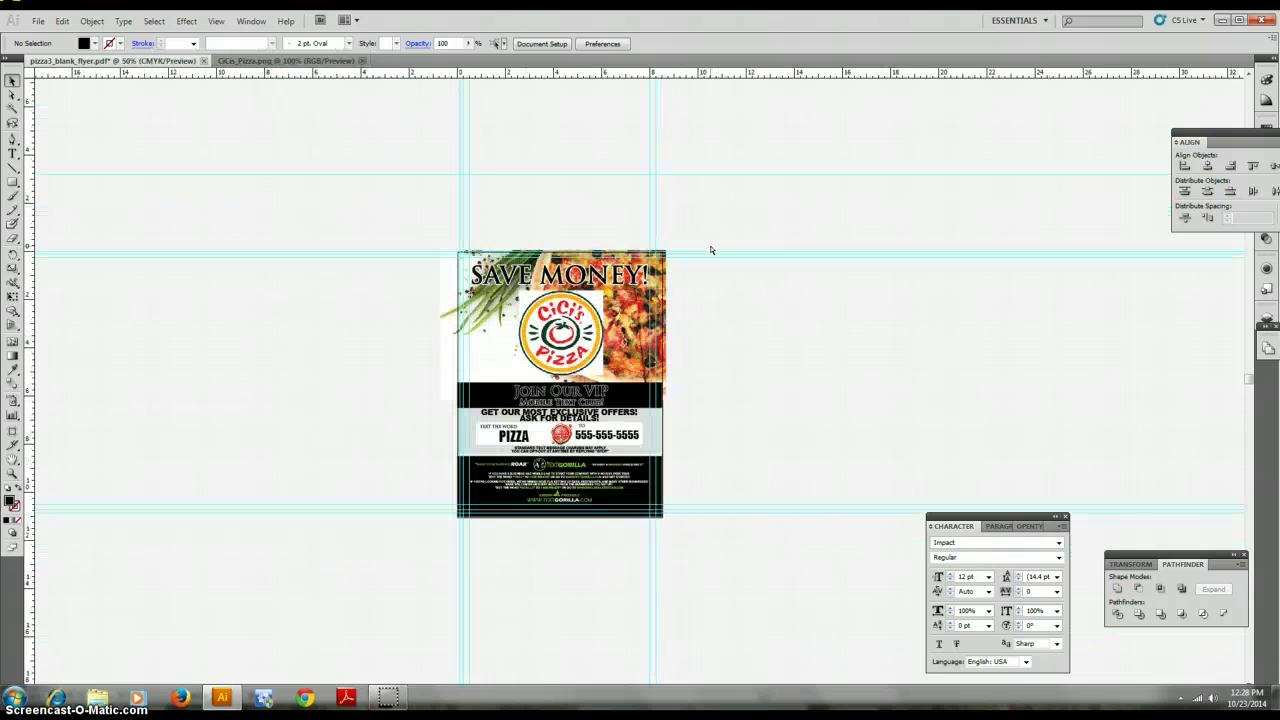
key(ctrl+plus)
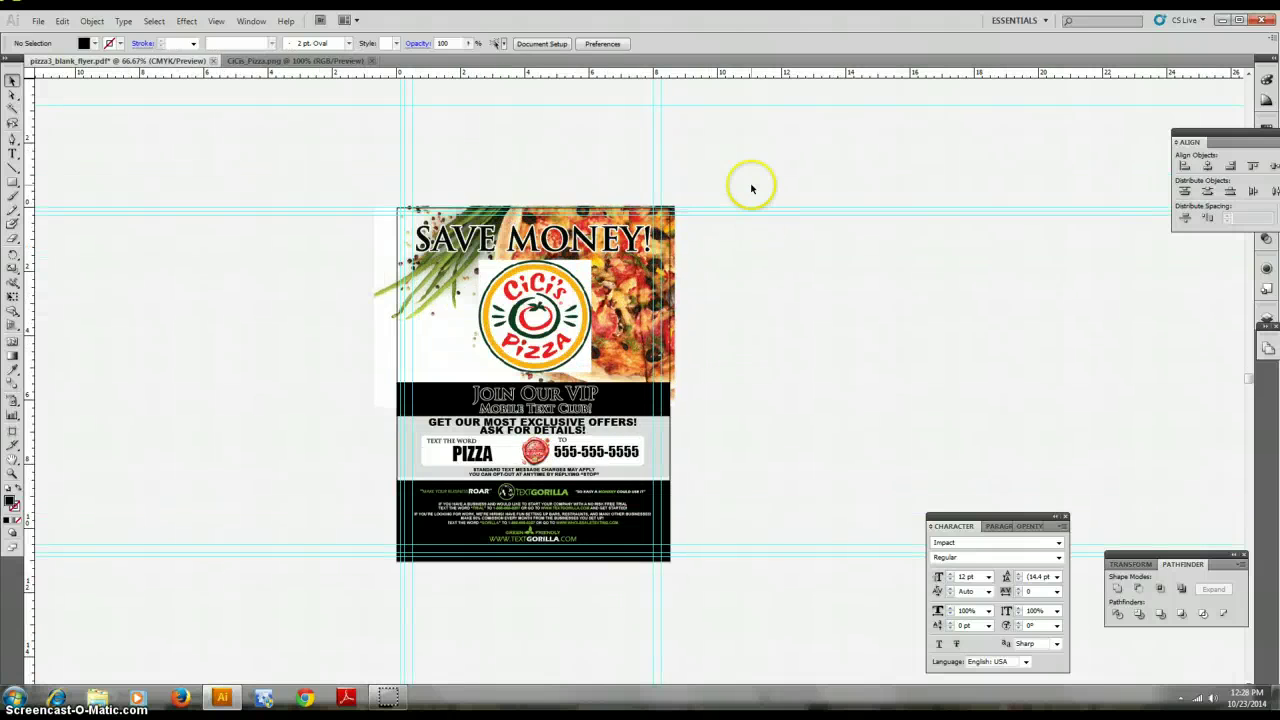
key(ctrl+plus)
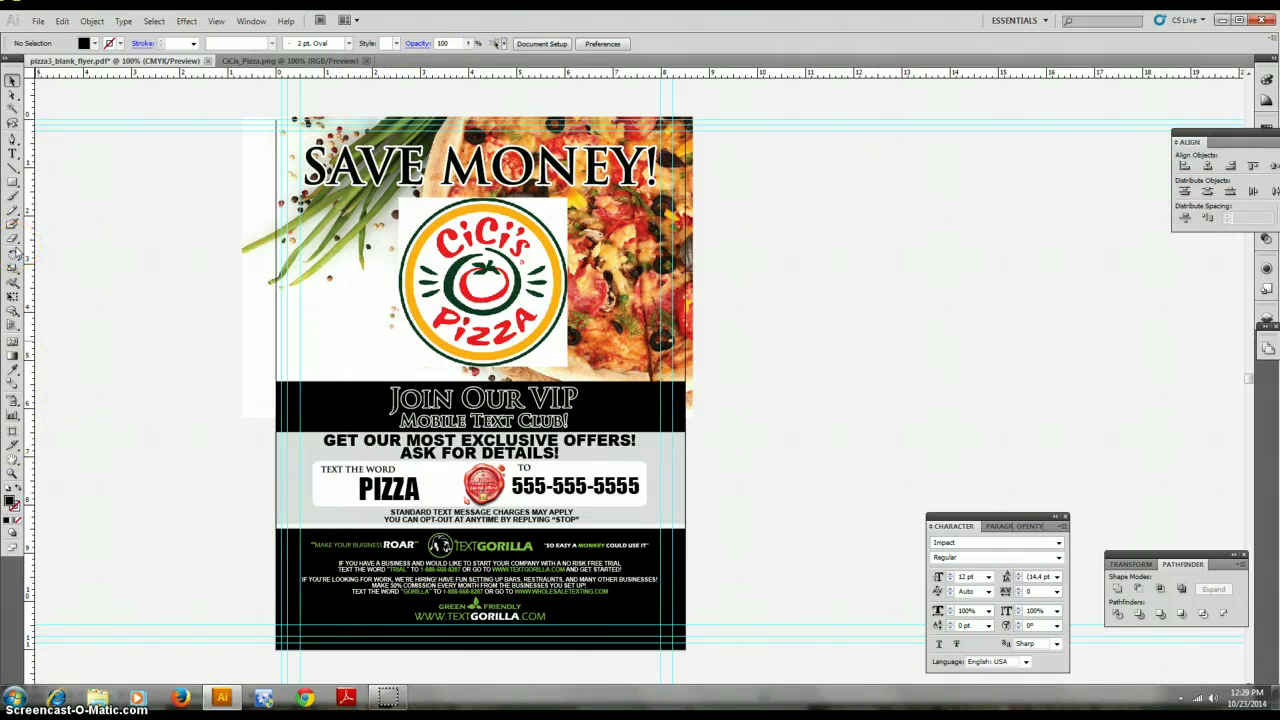
key(ctrl+minus)
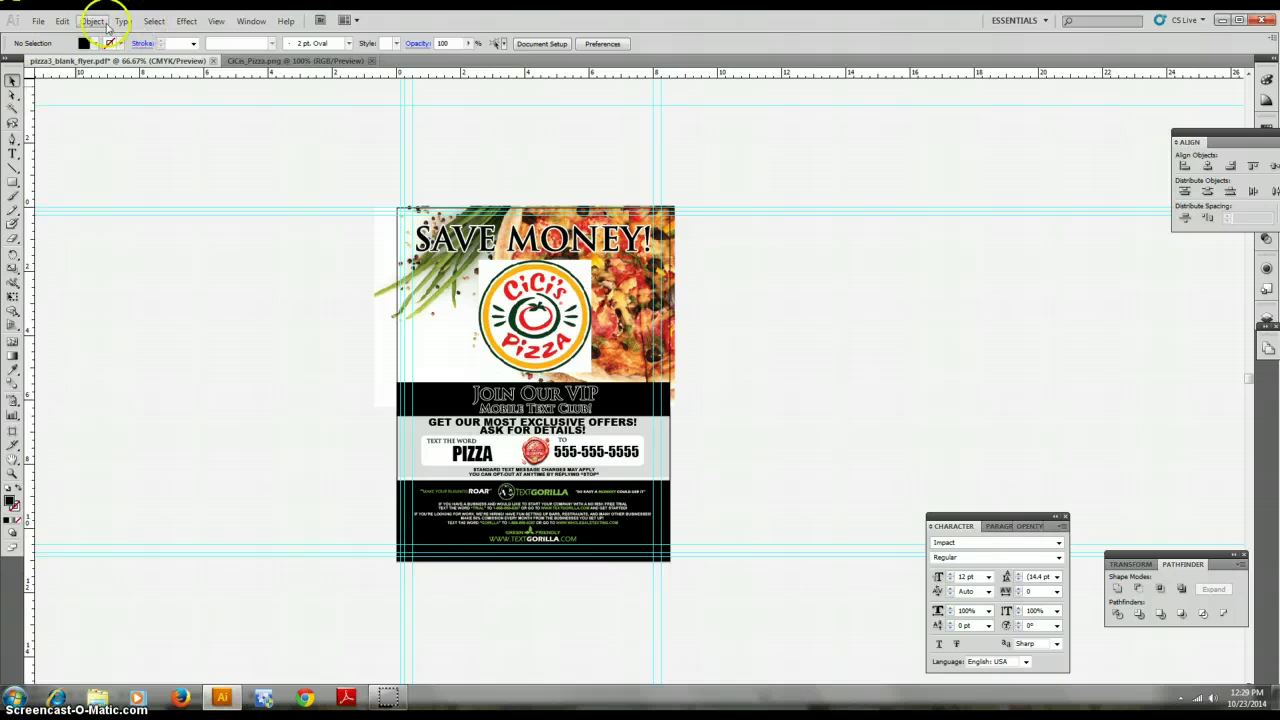
click(216, 21)
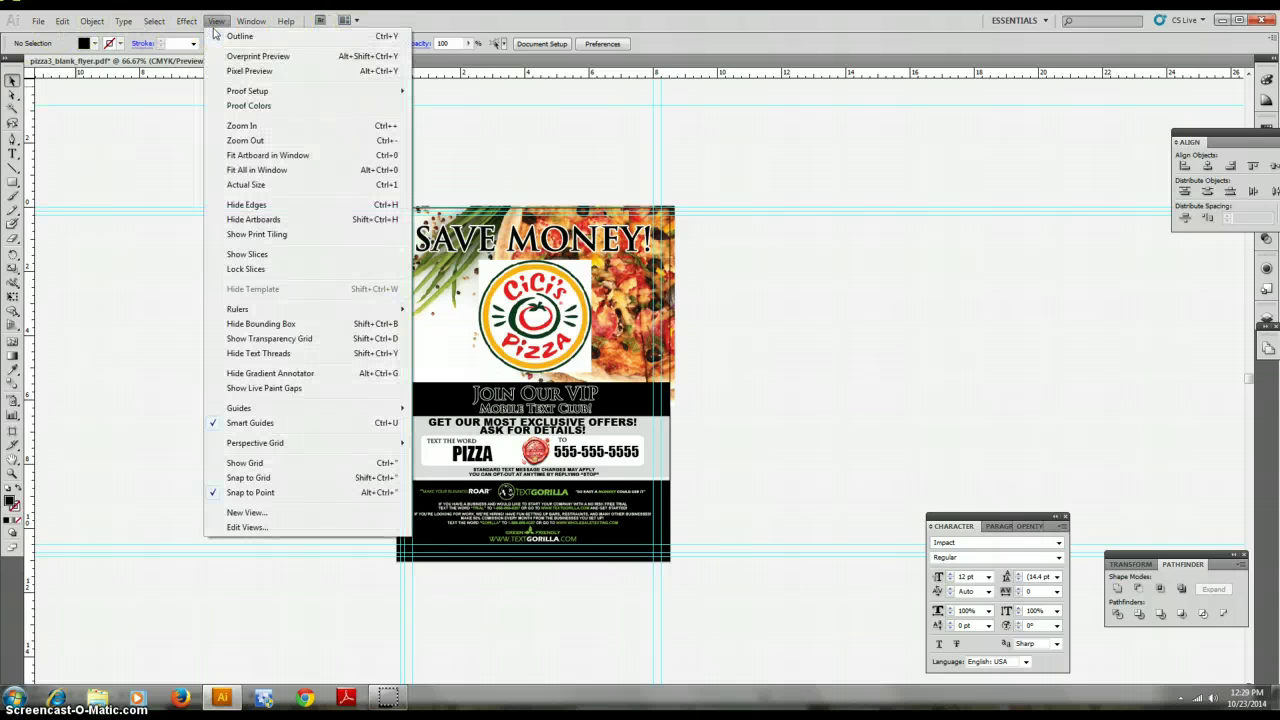
click(87, 165)
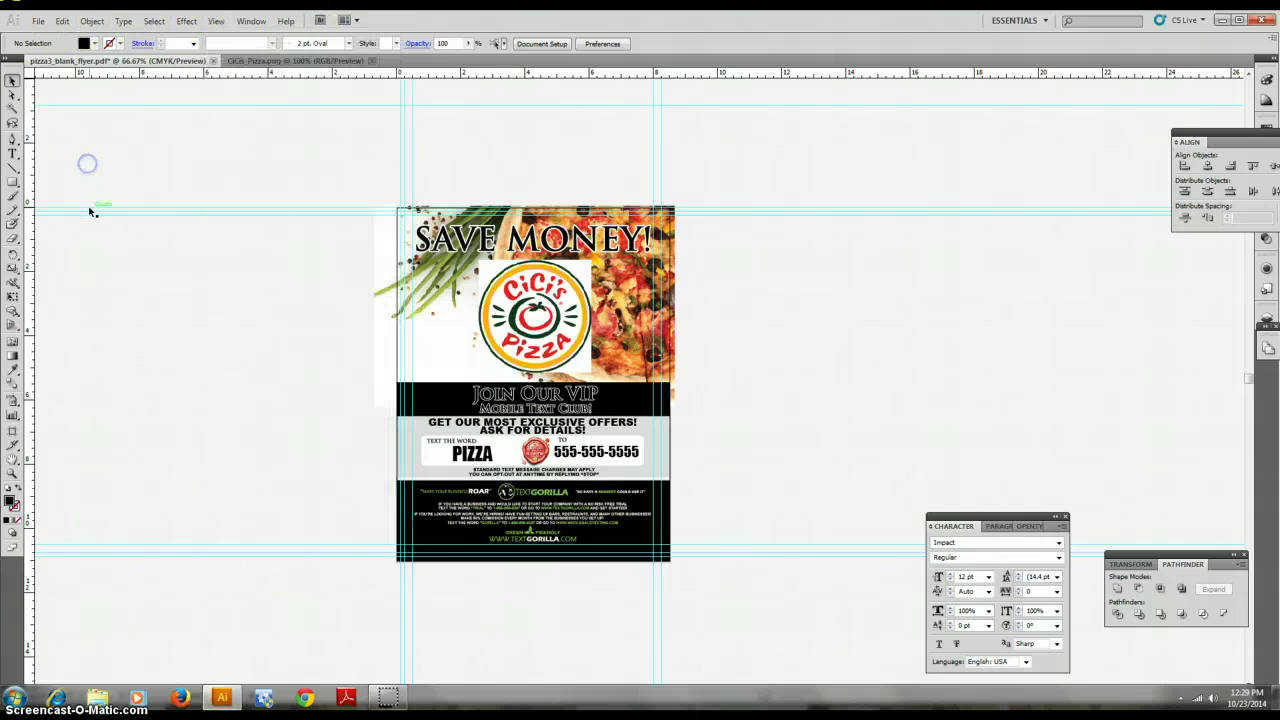
- Select all of the flyer artwork and convert its text to outlines
click(182, 224)
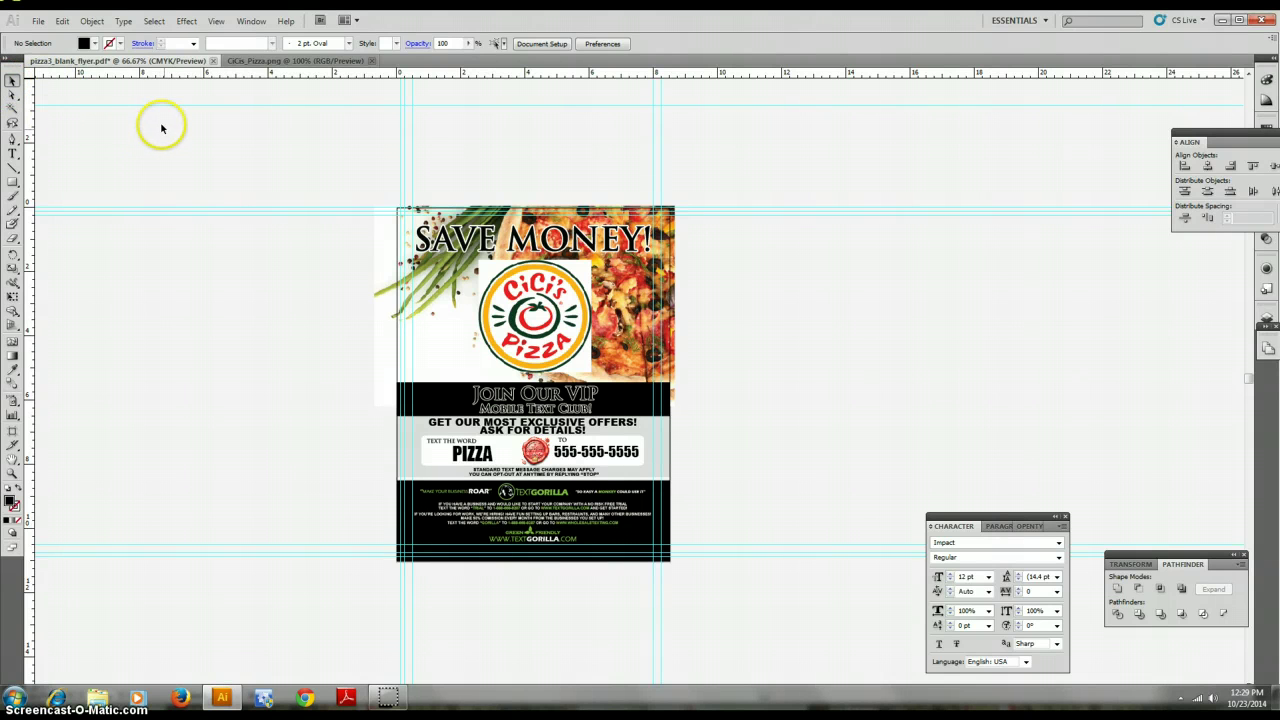
drag(129, 113, 924, 621)
drag(211, 161, 998, 656)
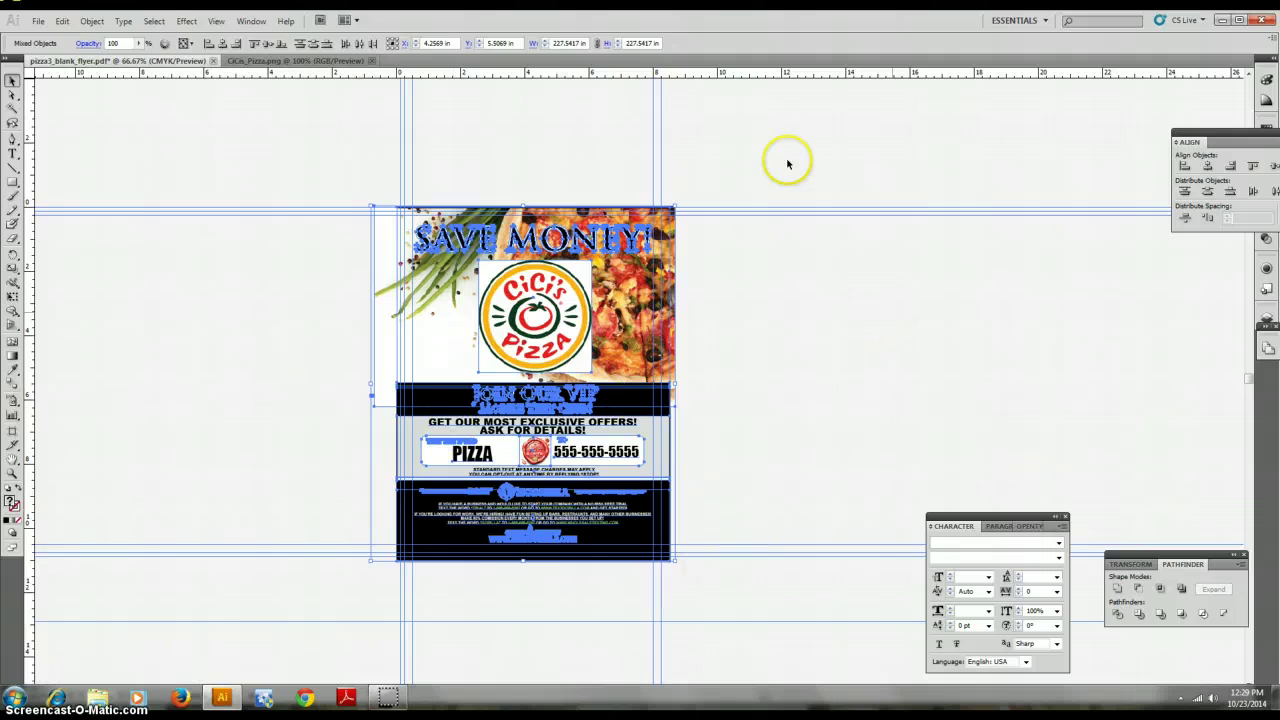
click(123, 22)
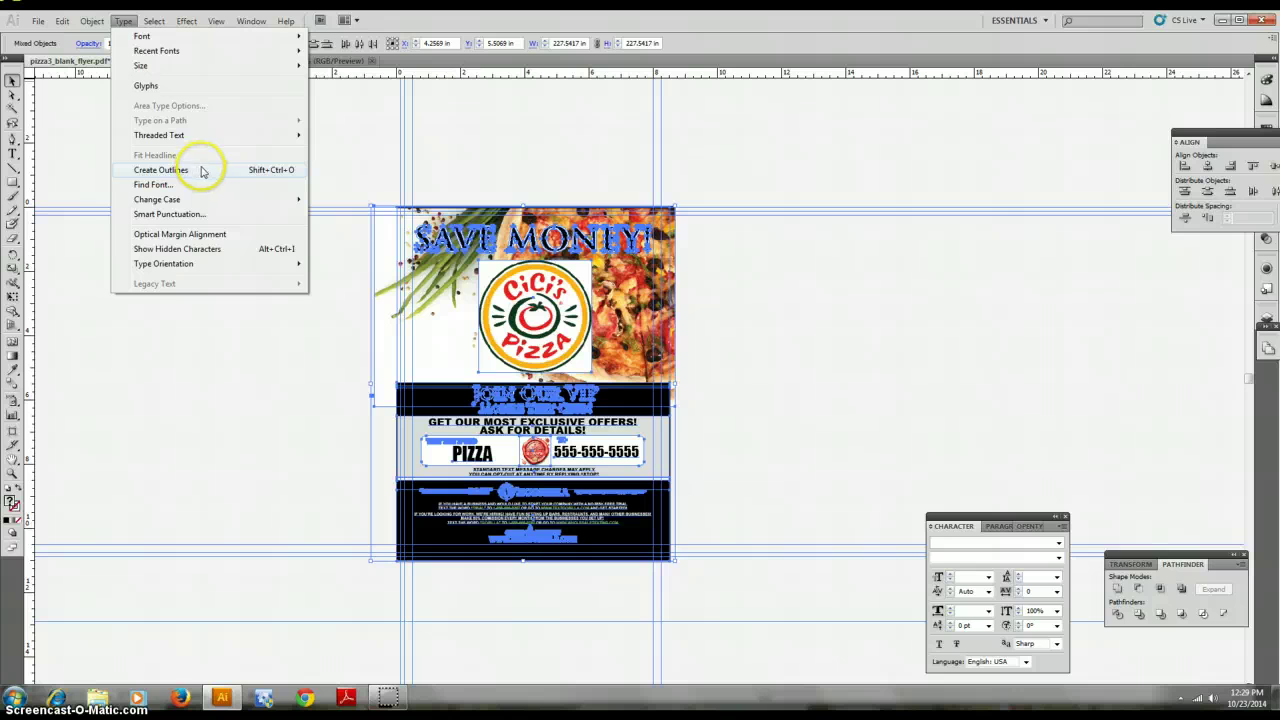
click(160, 170)
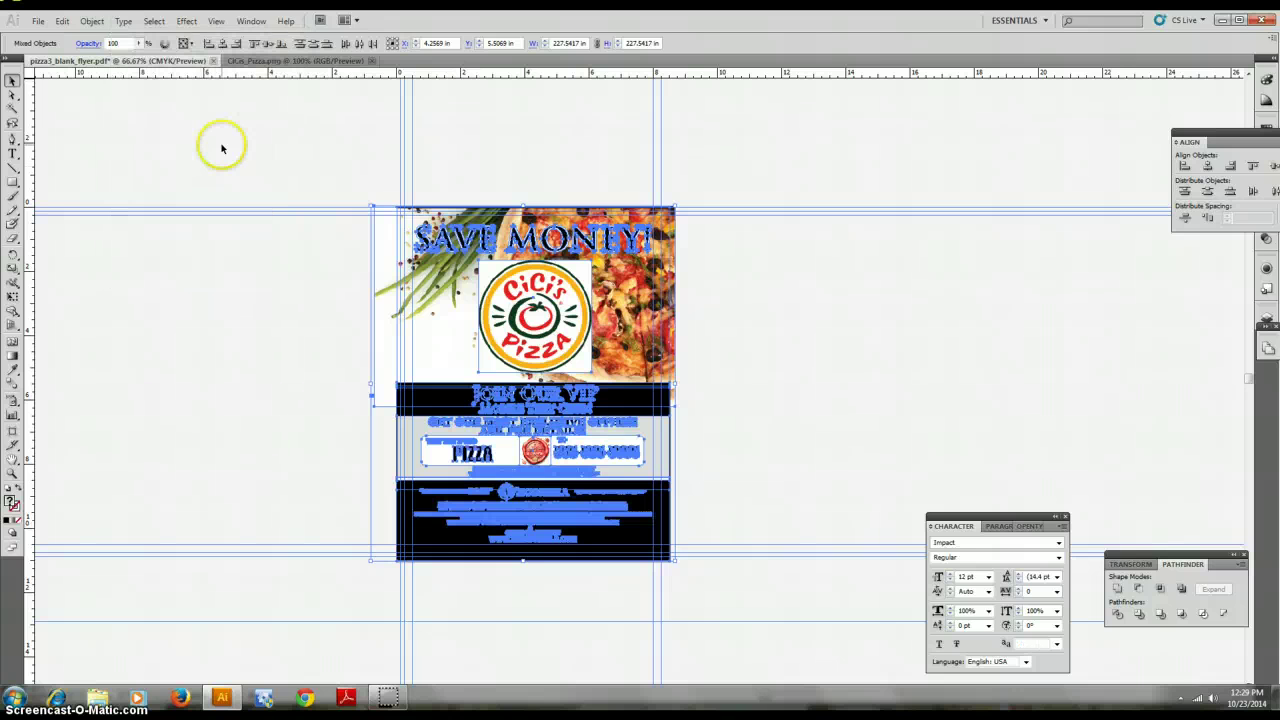
- Expand the appearance of the selected flyer artwork, then deselect everything
click(92, 21)
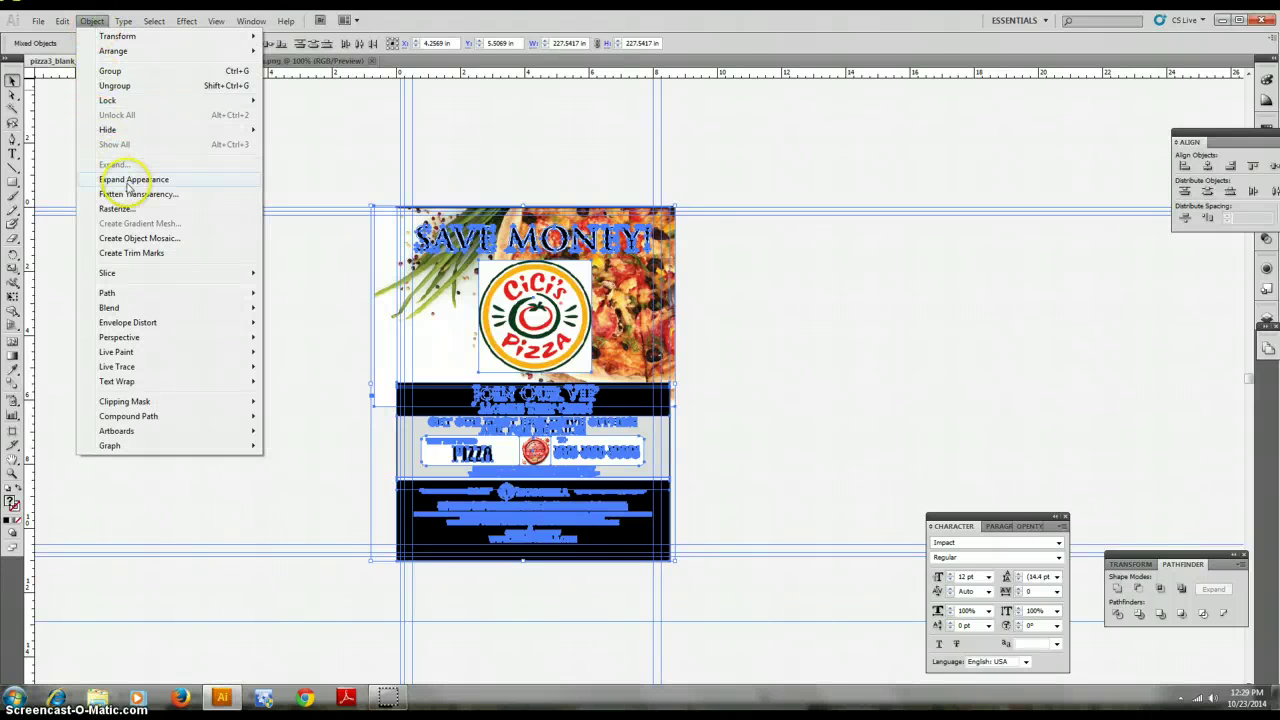
click(127, 181)
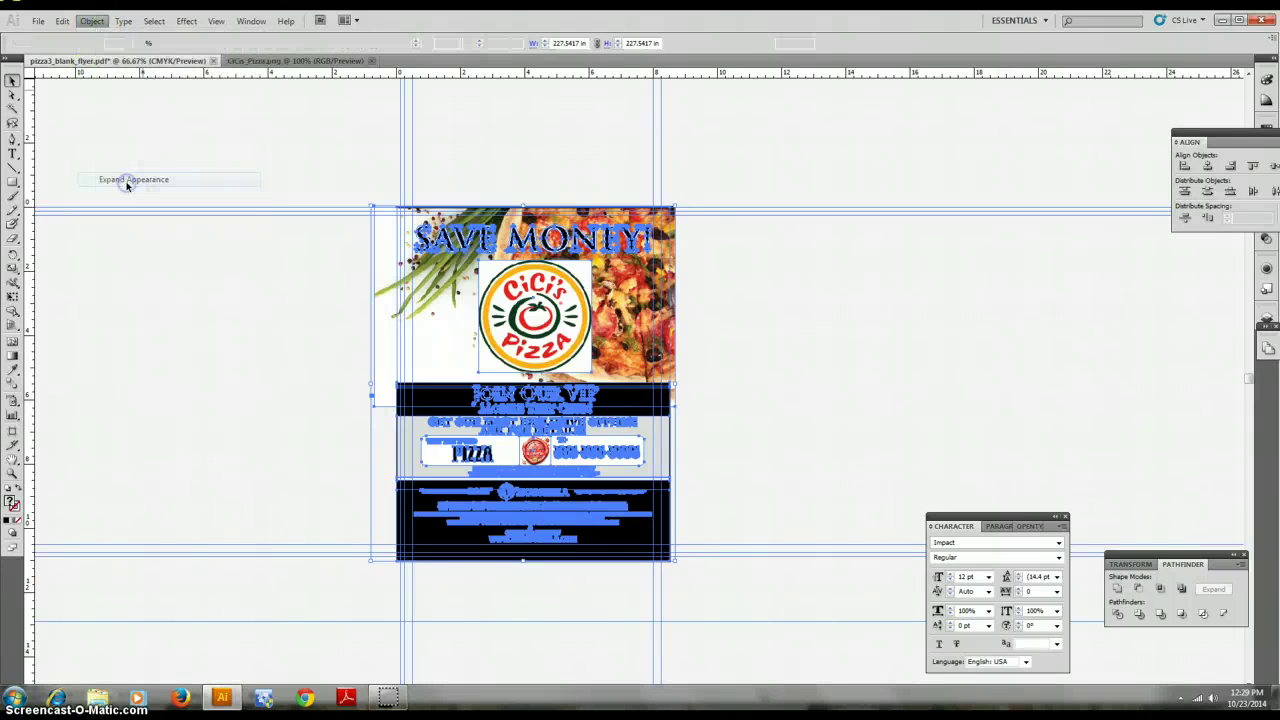
click(91, 21)
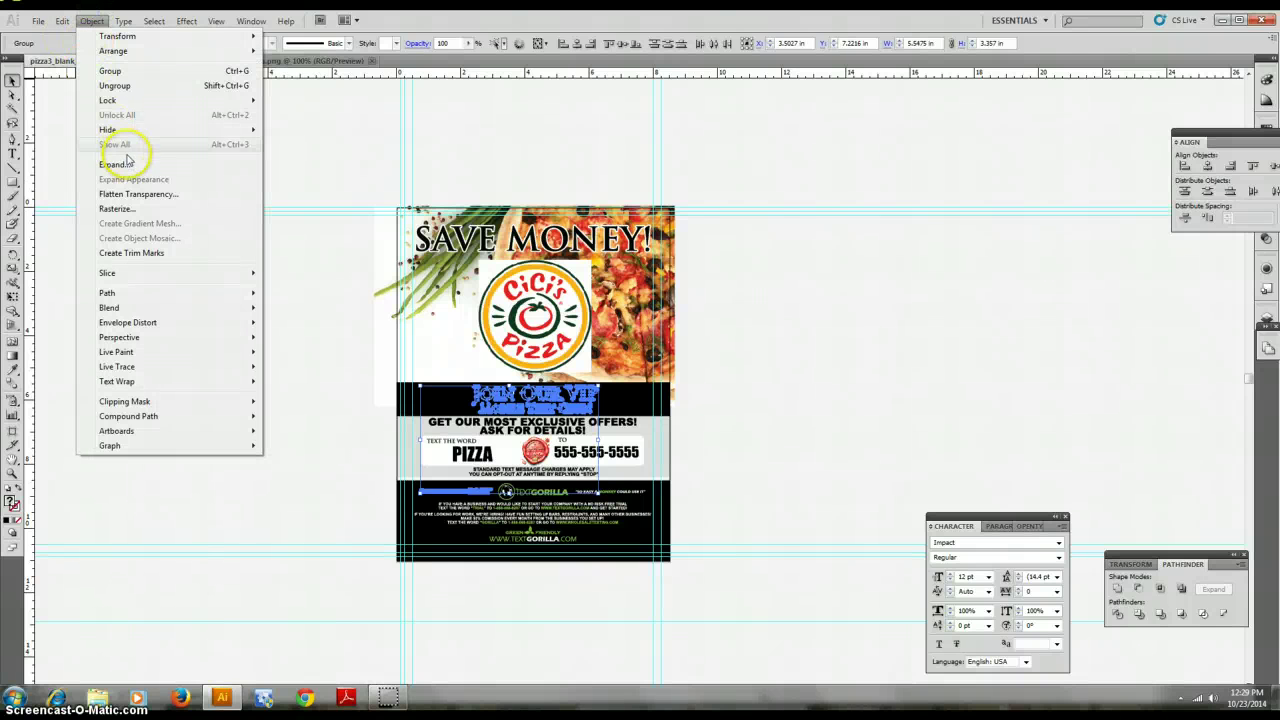
key(Escape)
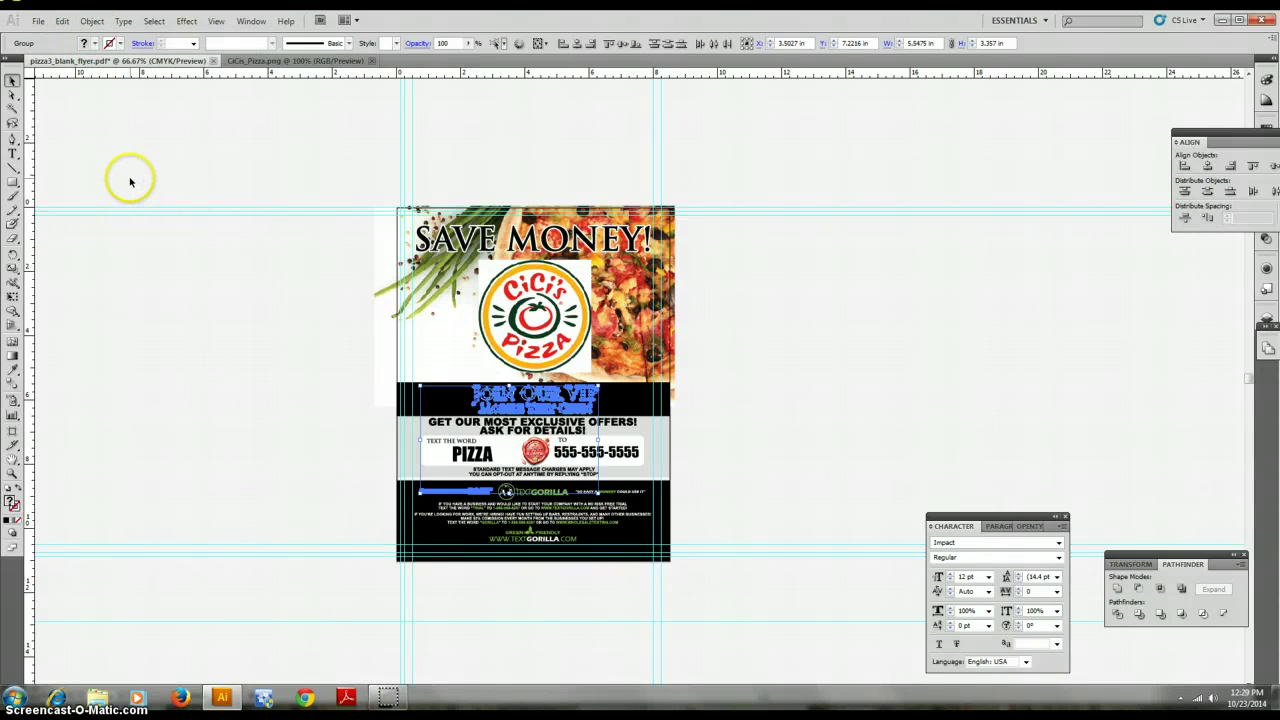
click(128, 176)
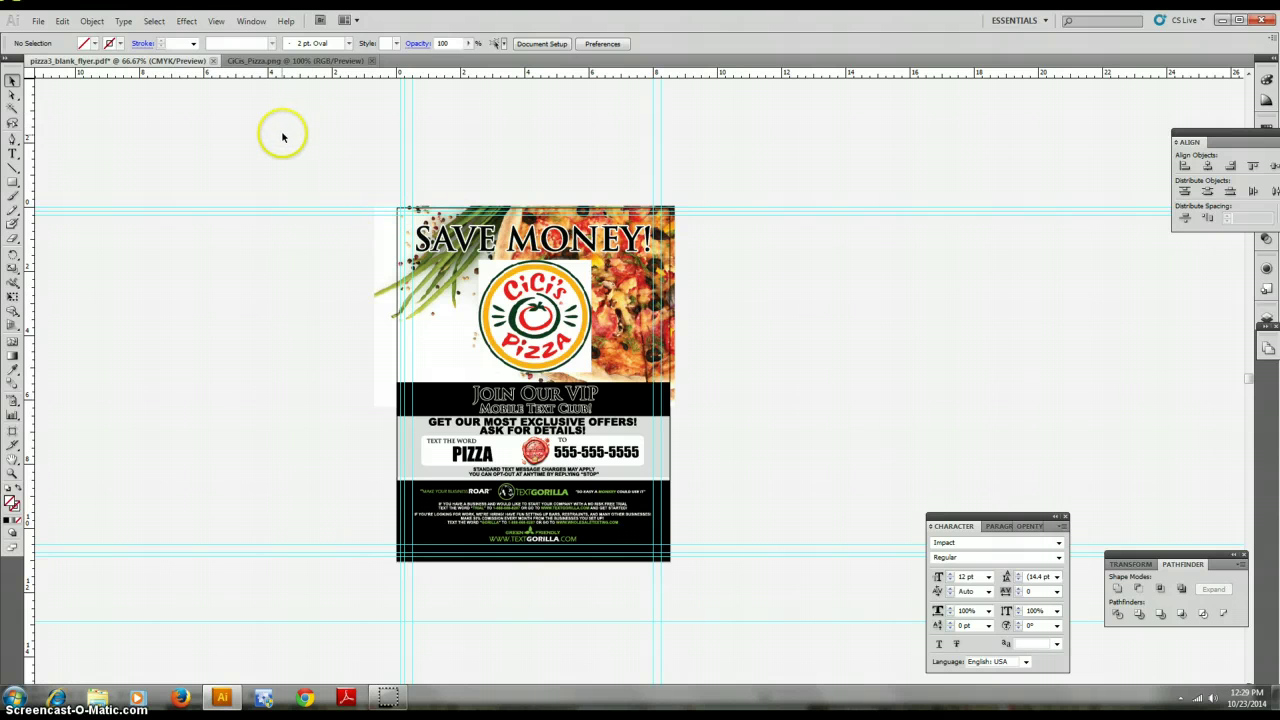
- Save the flyer to the Desktop as an Adobe PDF named "cici flyer", keeping the offered PDF settings
click(510, 312)
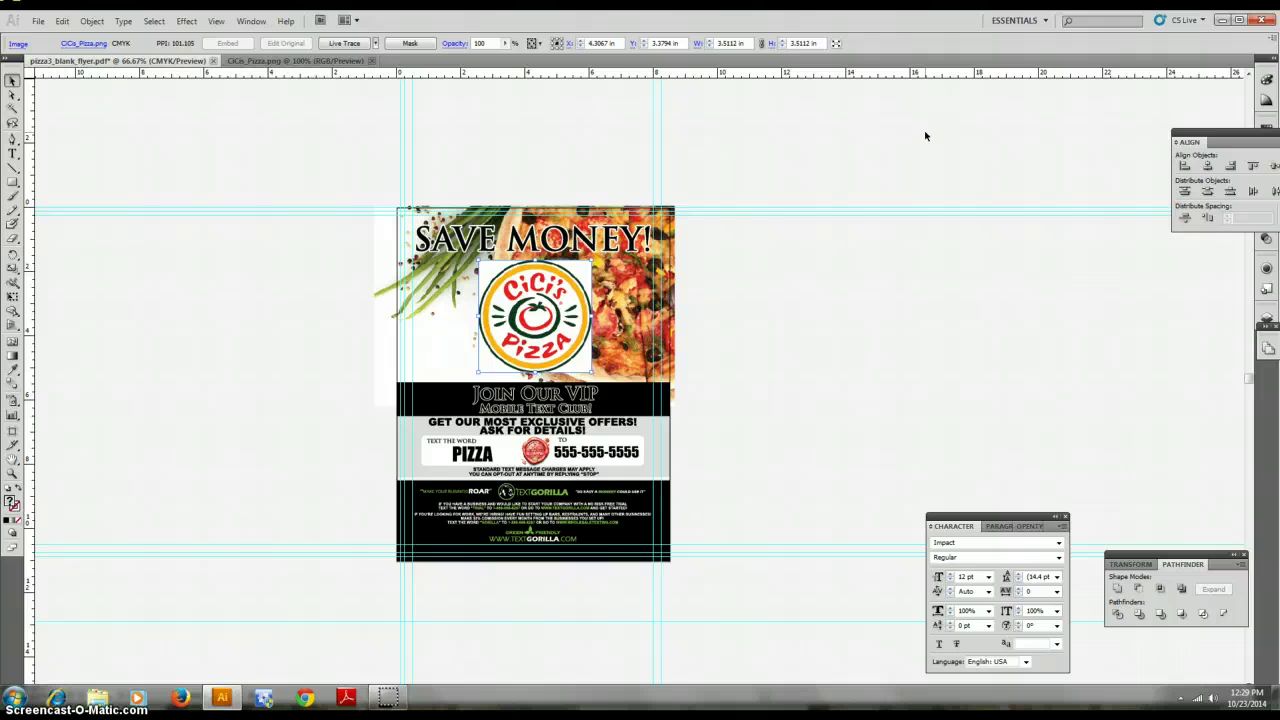
click(37, 20)
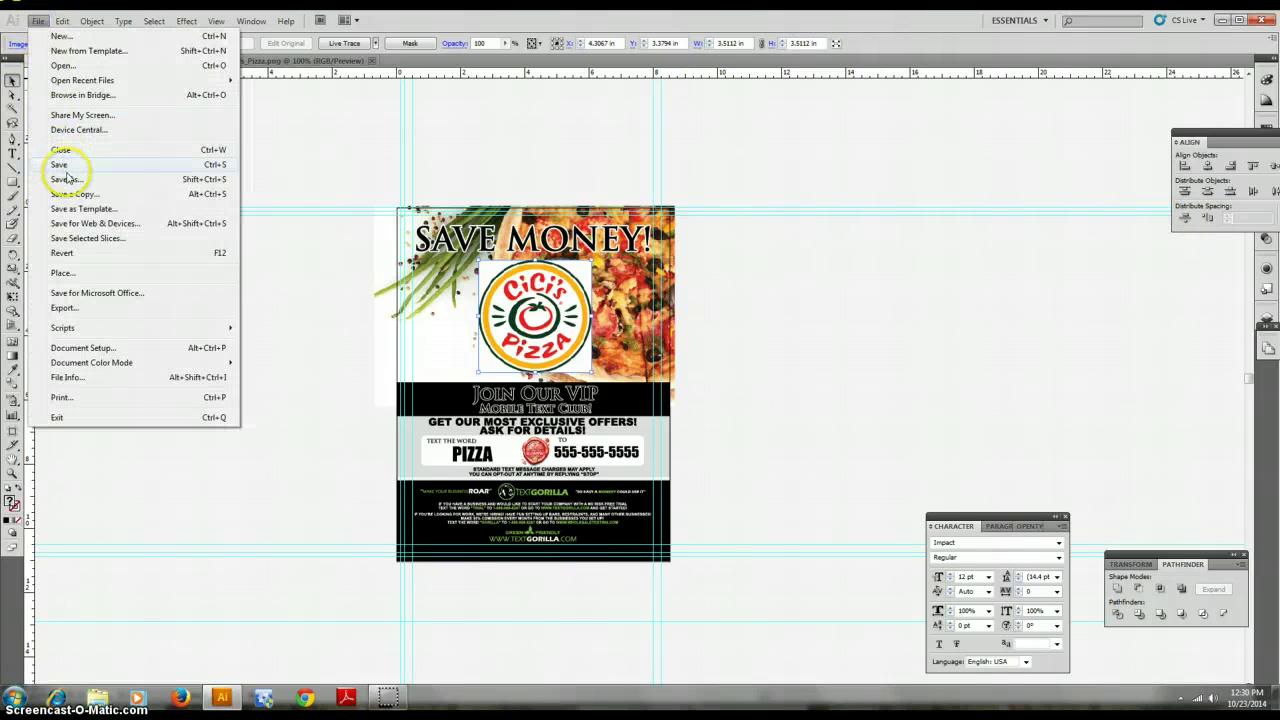
click(66, 179)
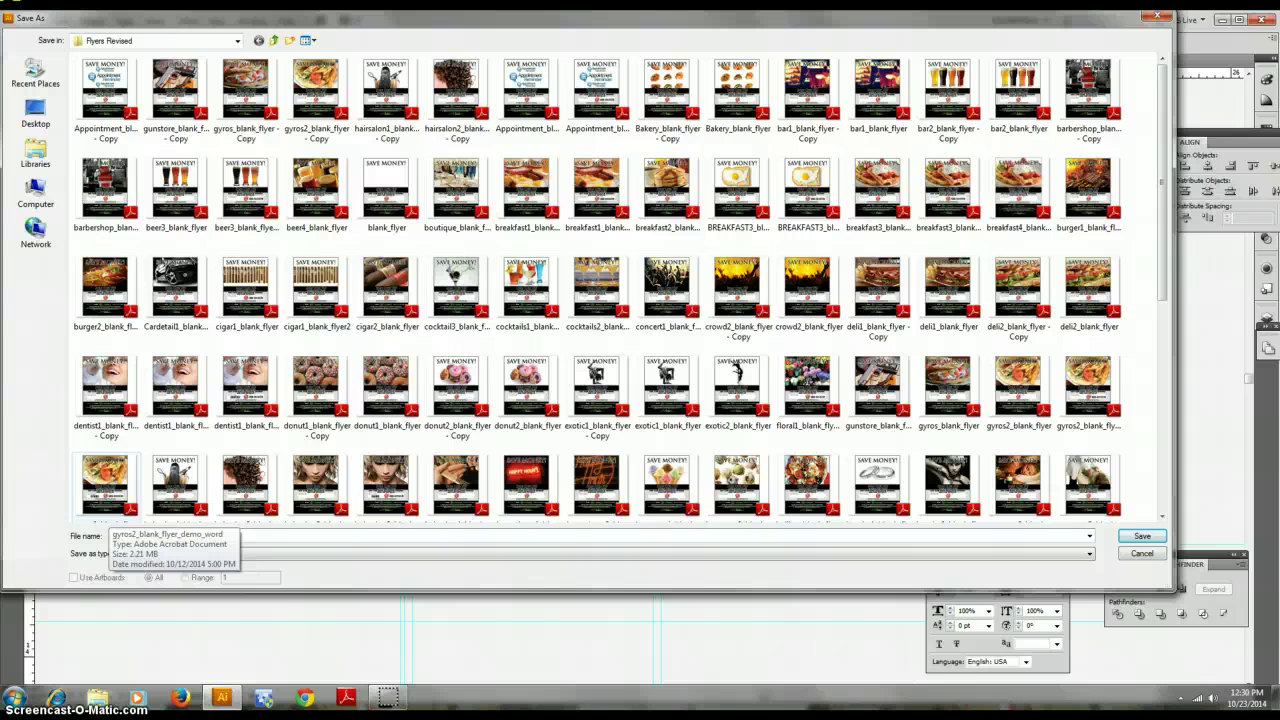
click(245, 536)
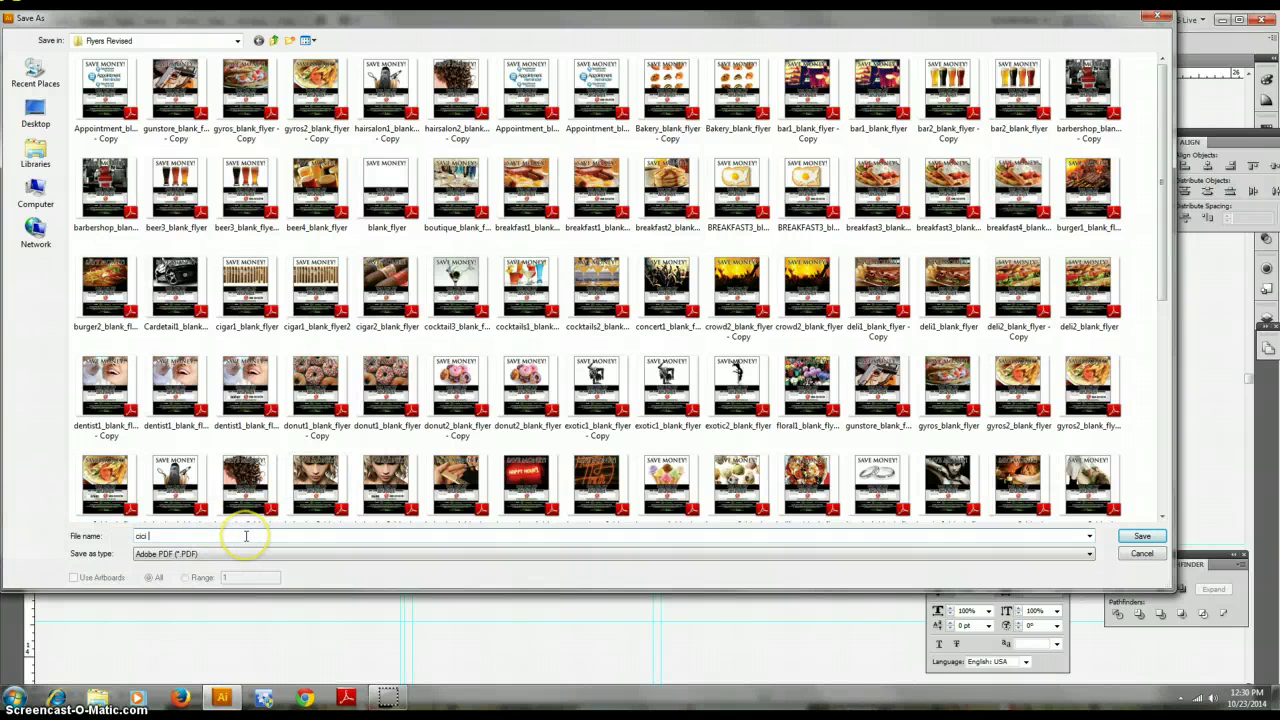
text(flyer)
click(34, 118)
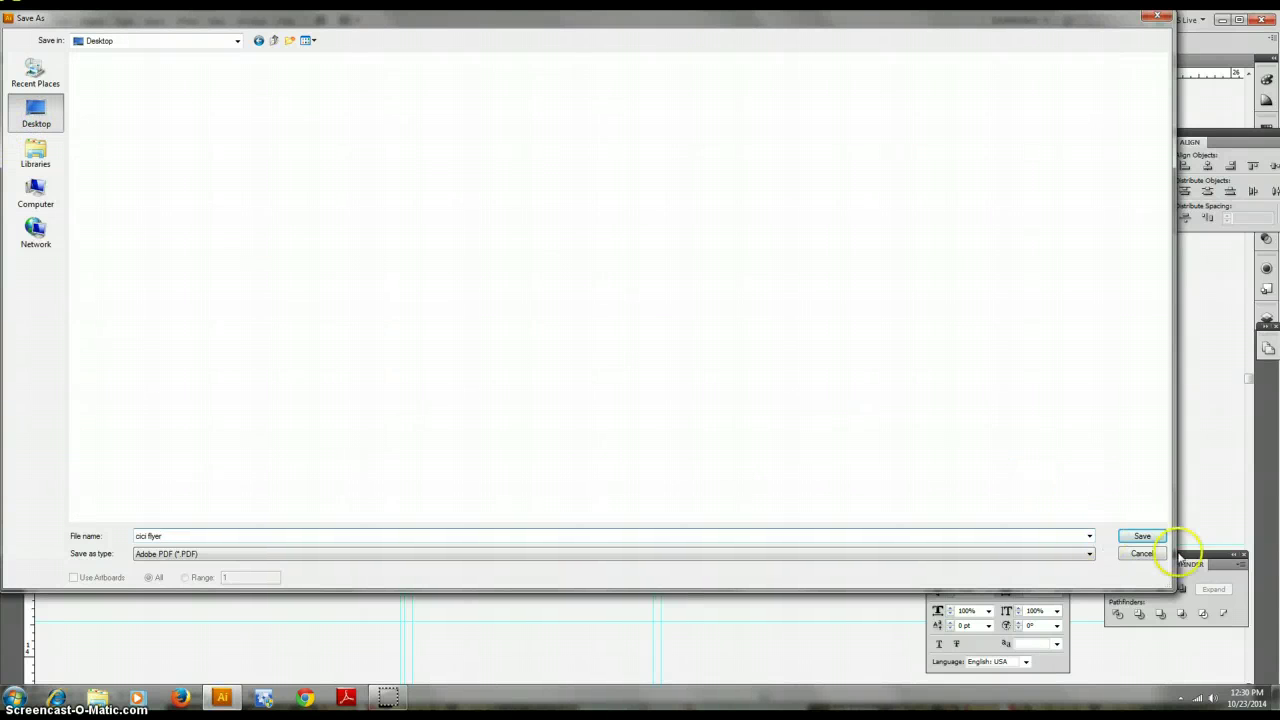
click(1142, 537)
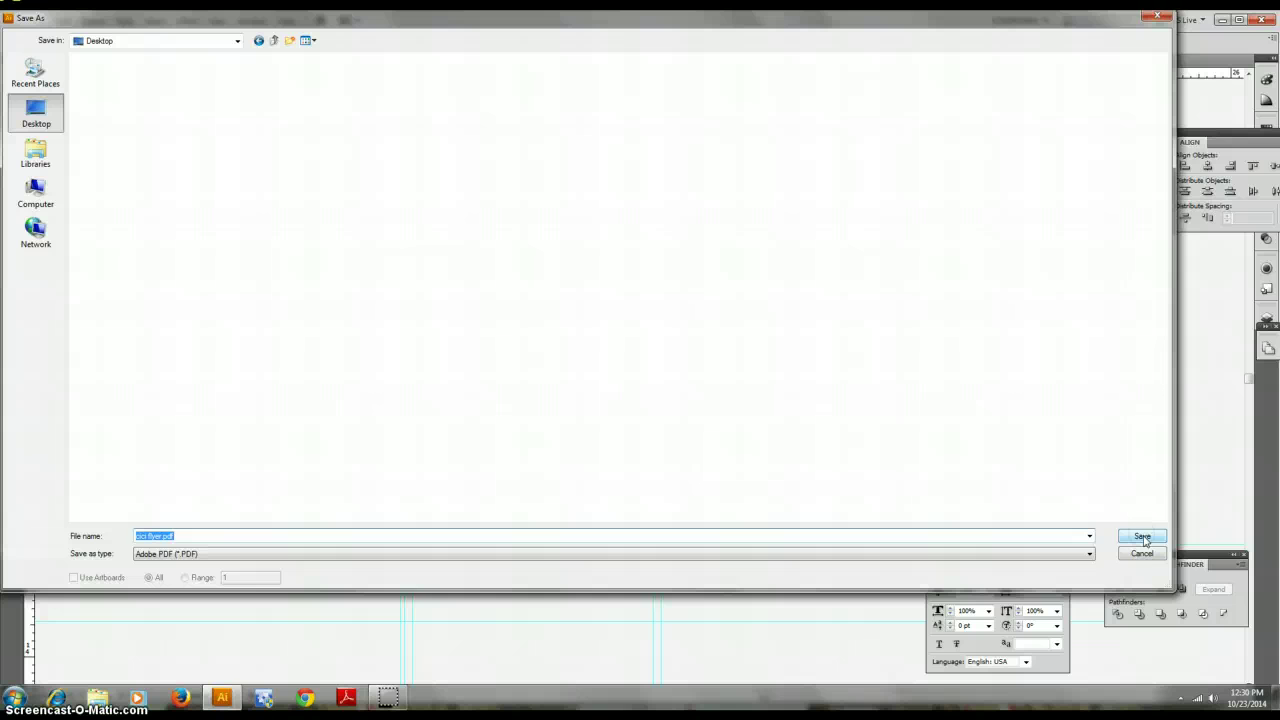
click(1143, 538)
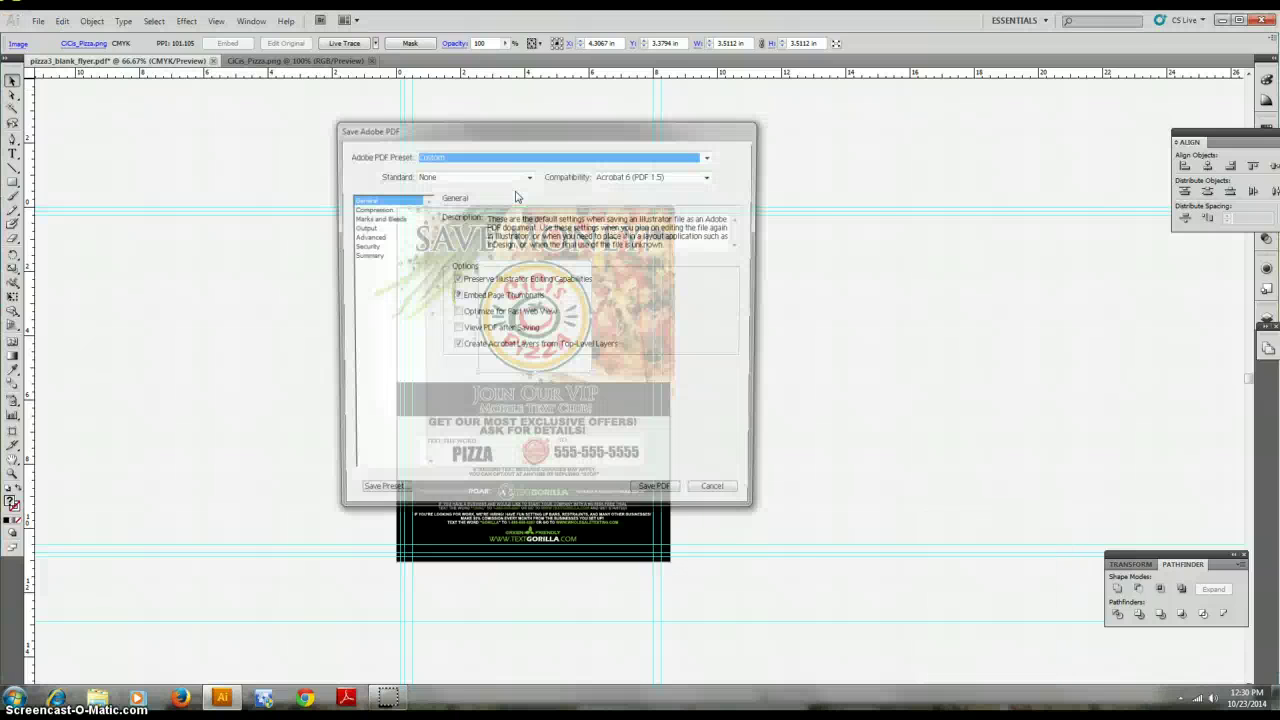
click(660, 496)
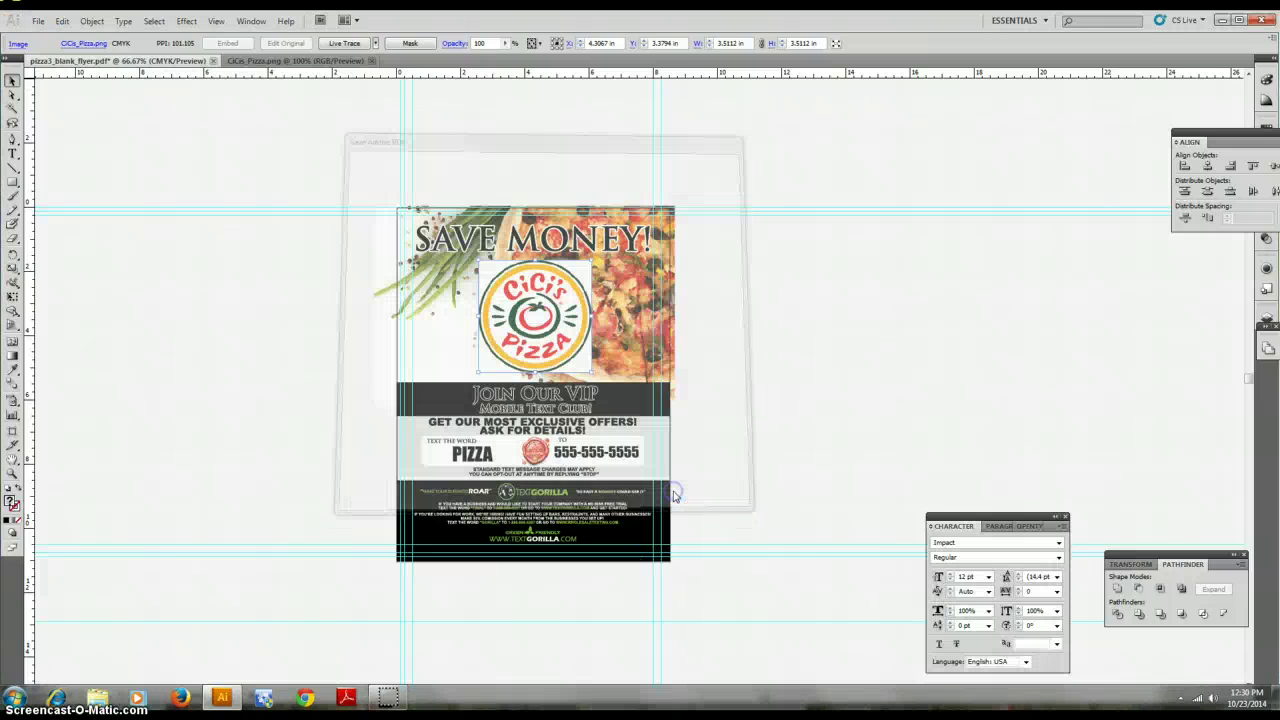